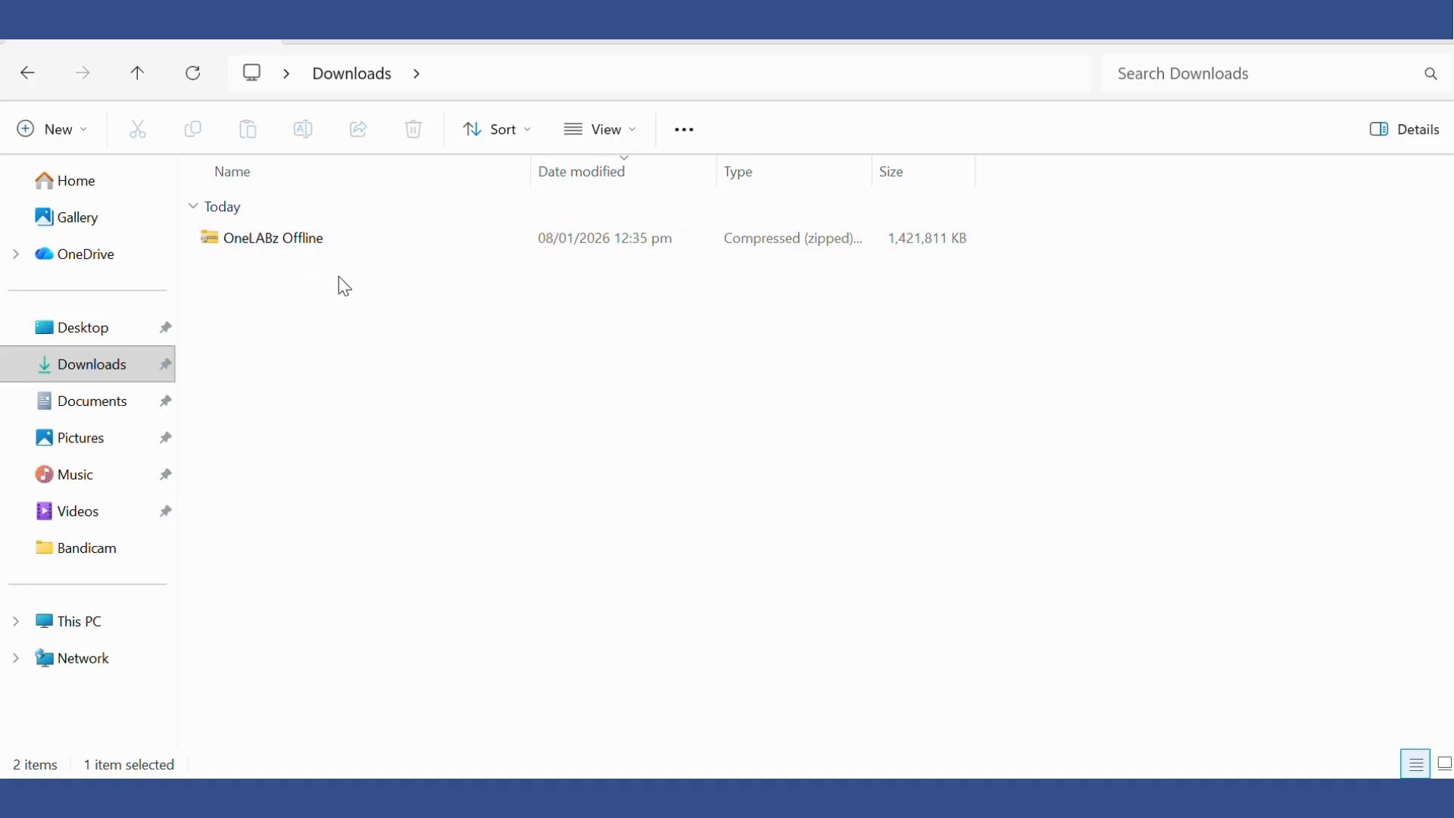
Extract the OneLABz Offline zip file into its default folder in Downloads
{"action": "left_click", "coordinate": [318, 241]}
{"action": "right_click", "coordinate": [318, 240]}
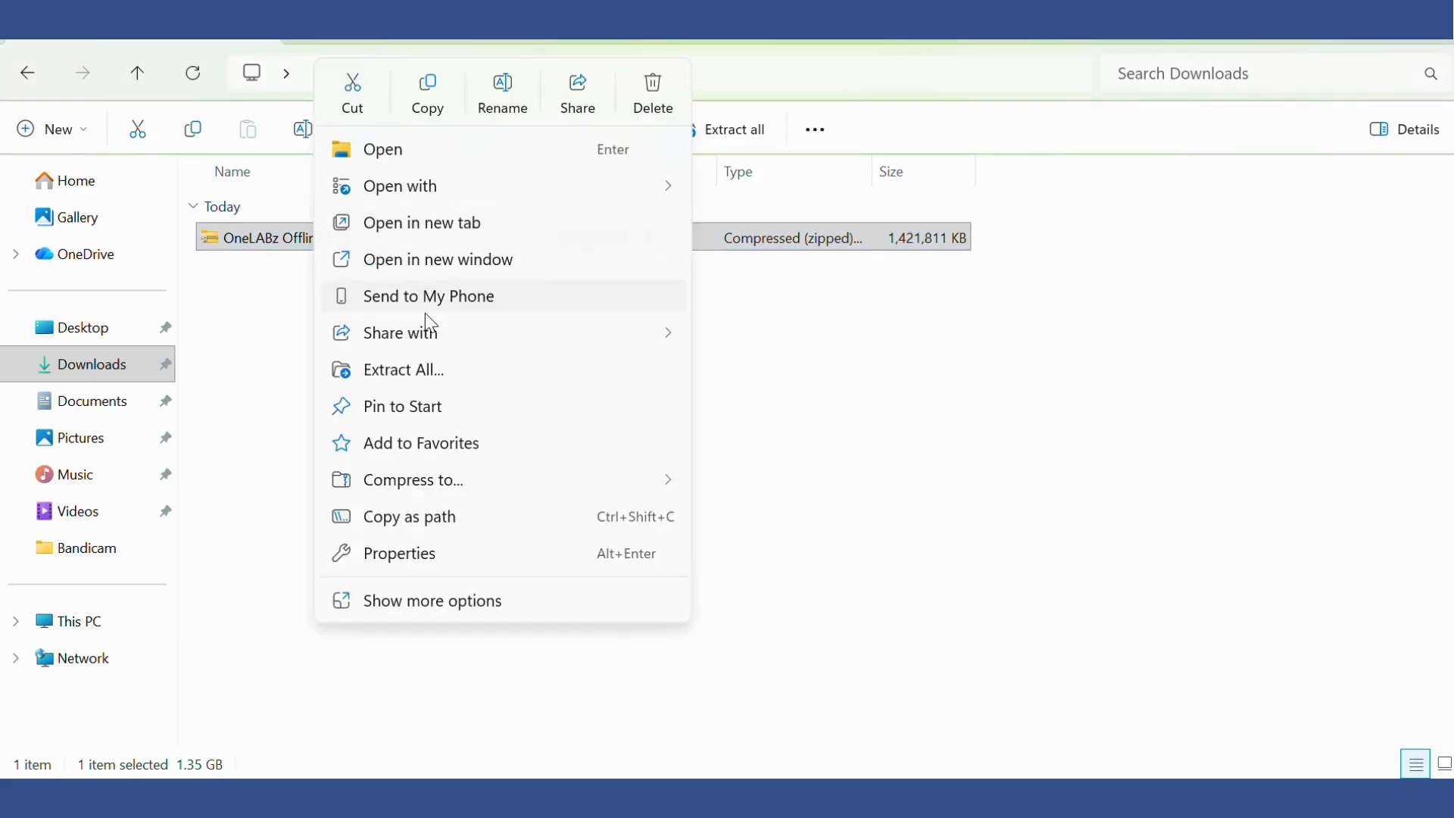
{"action": "left_click", "coordinate": [446, 374]}
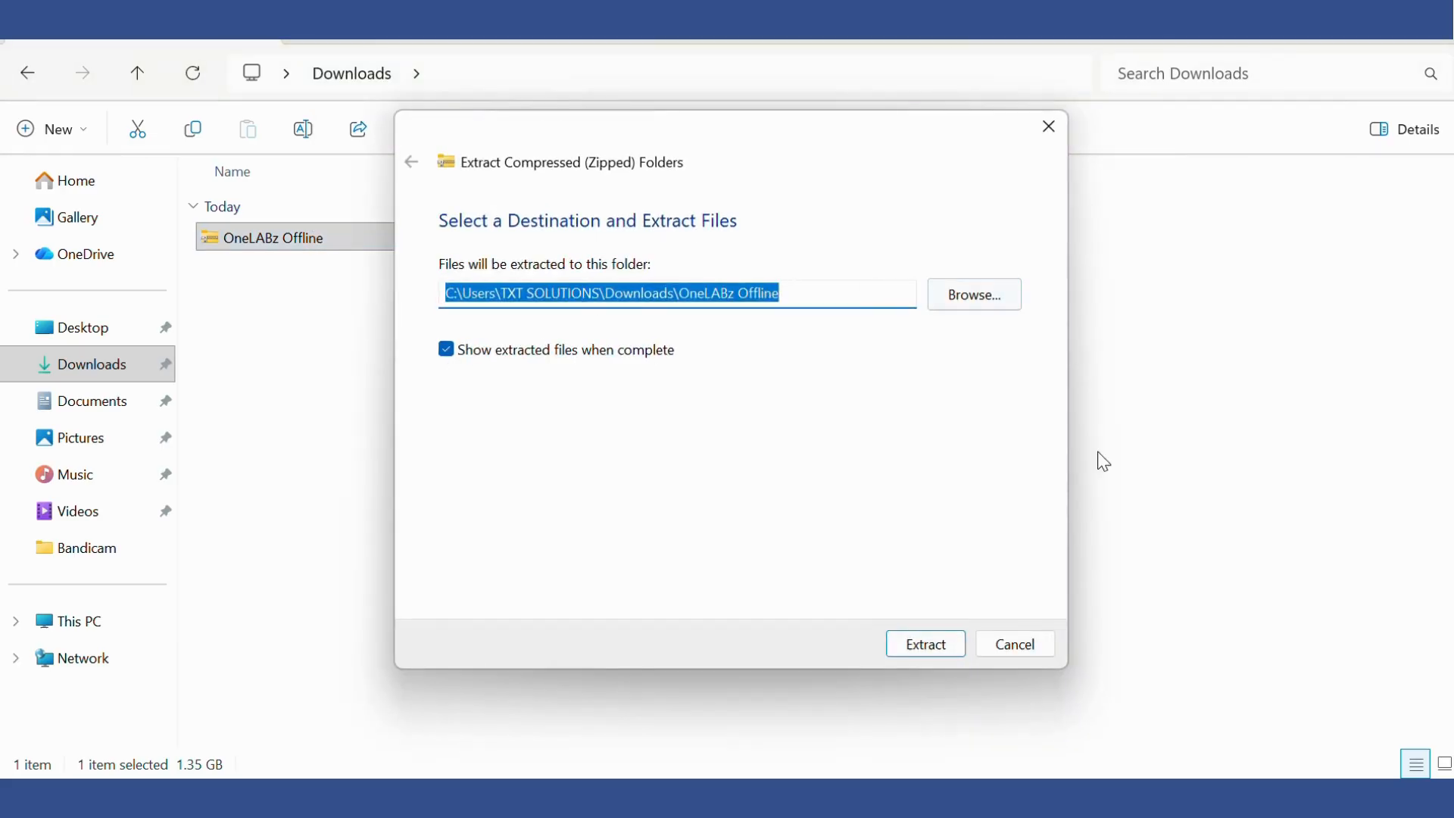
{"action": "left_click", "coordinate": [932, 645]}
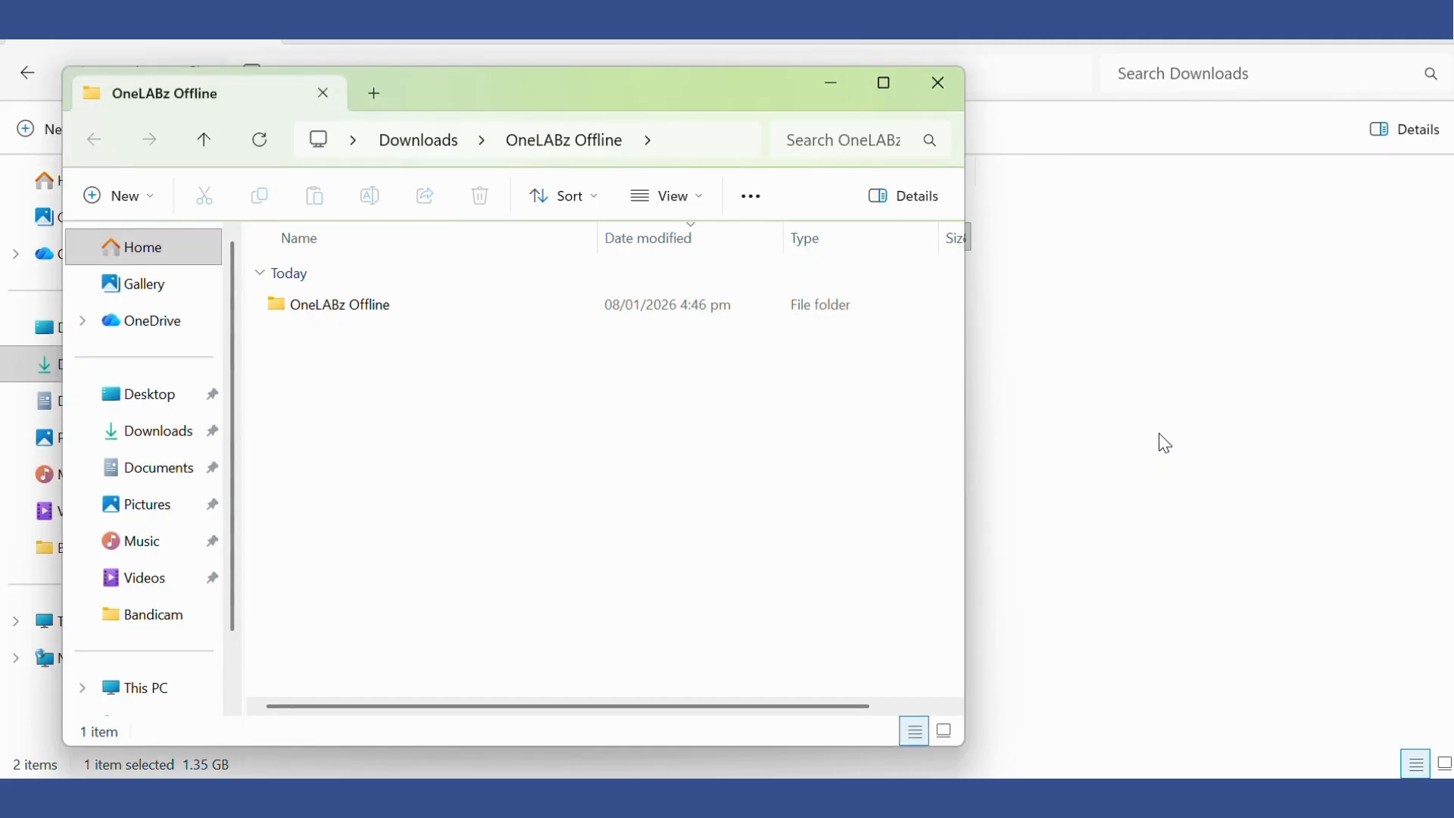
Run PrerequisiteChecker from the PrerequisitesInstaller folder and agree to install the missing components, allowing Windows installer to make changes
{"action": "double_click", "coordinate": [398, 305]}
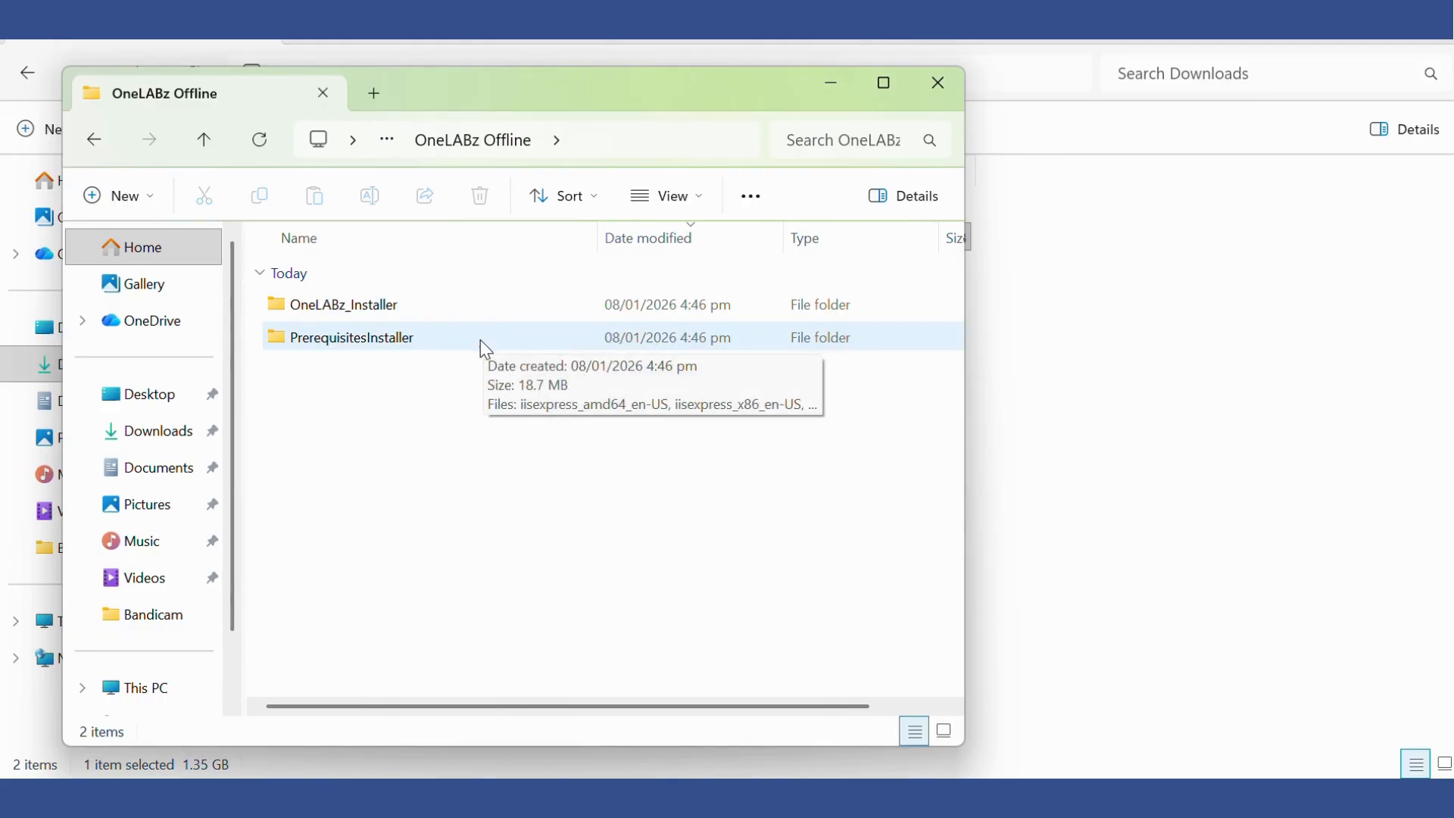
{"action": "double_click", "coordinate": [411, 354]}
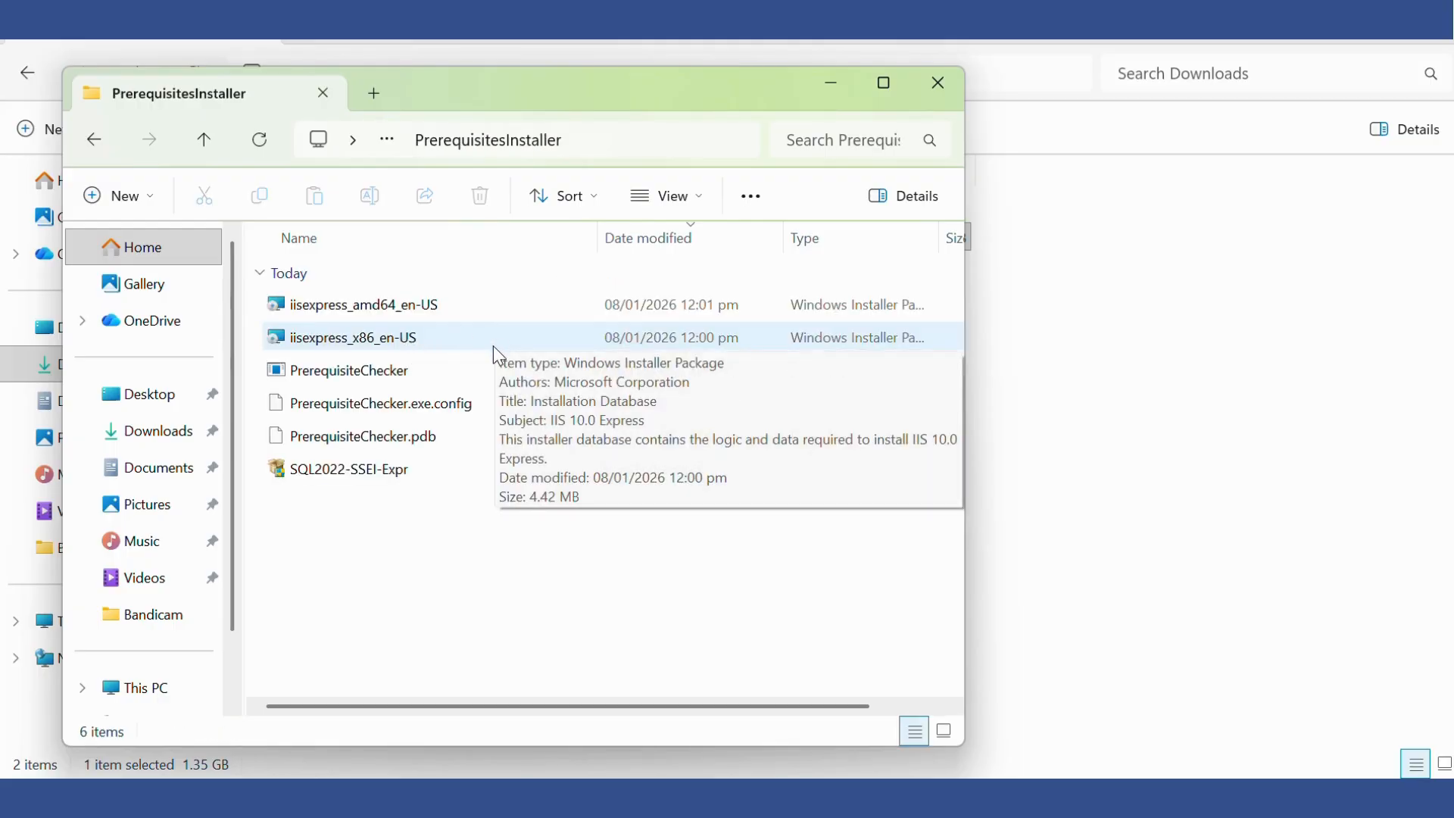
{"action": "left_click", "coordinate": [393, 378]}
{"action": "double_click", "coordinate": [394, 375]}
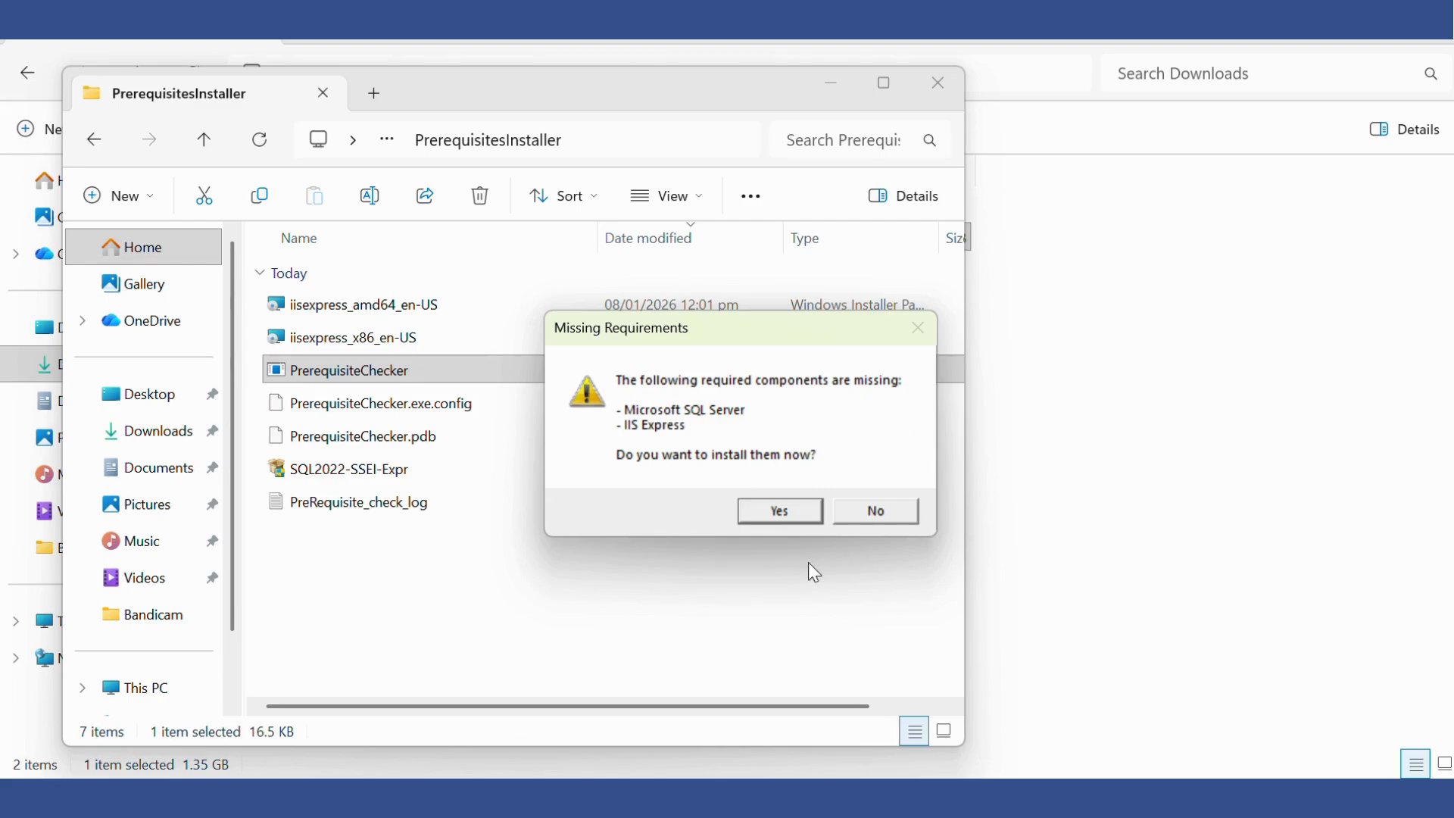
{"action": "left_click", "coordinate": [788, 516]}
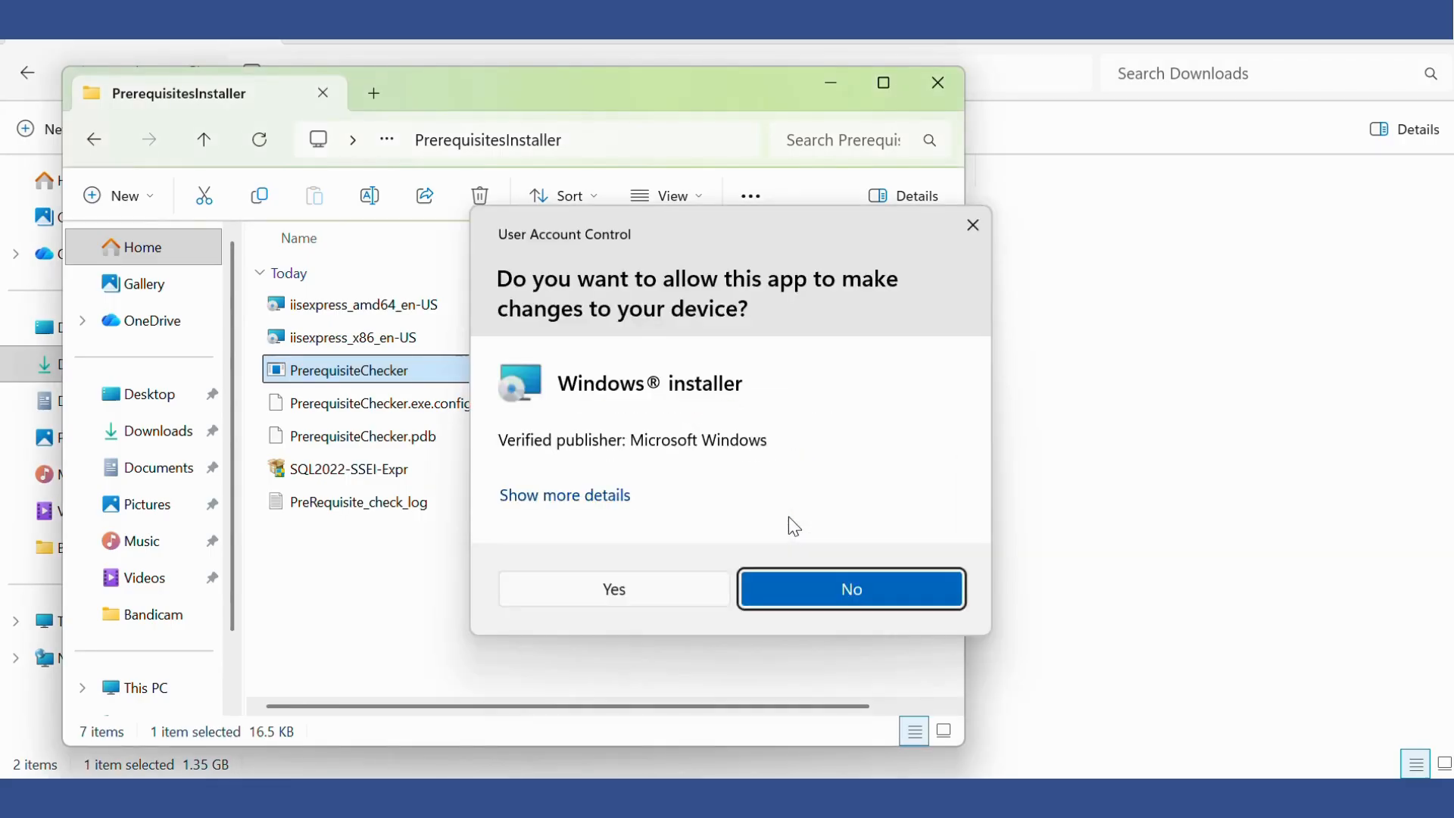
{"action": "left_click", "coordinate": [617, 594]}
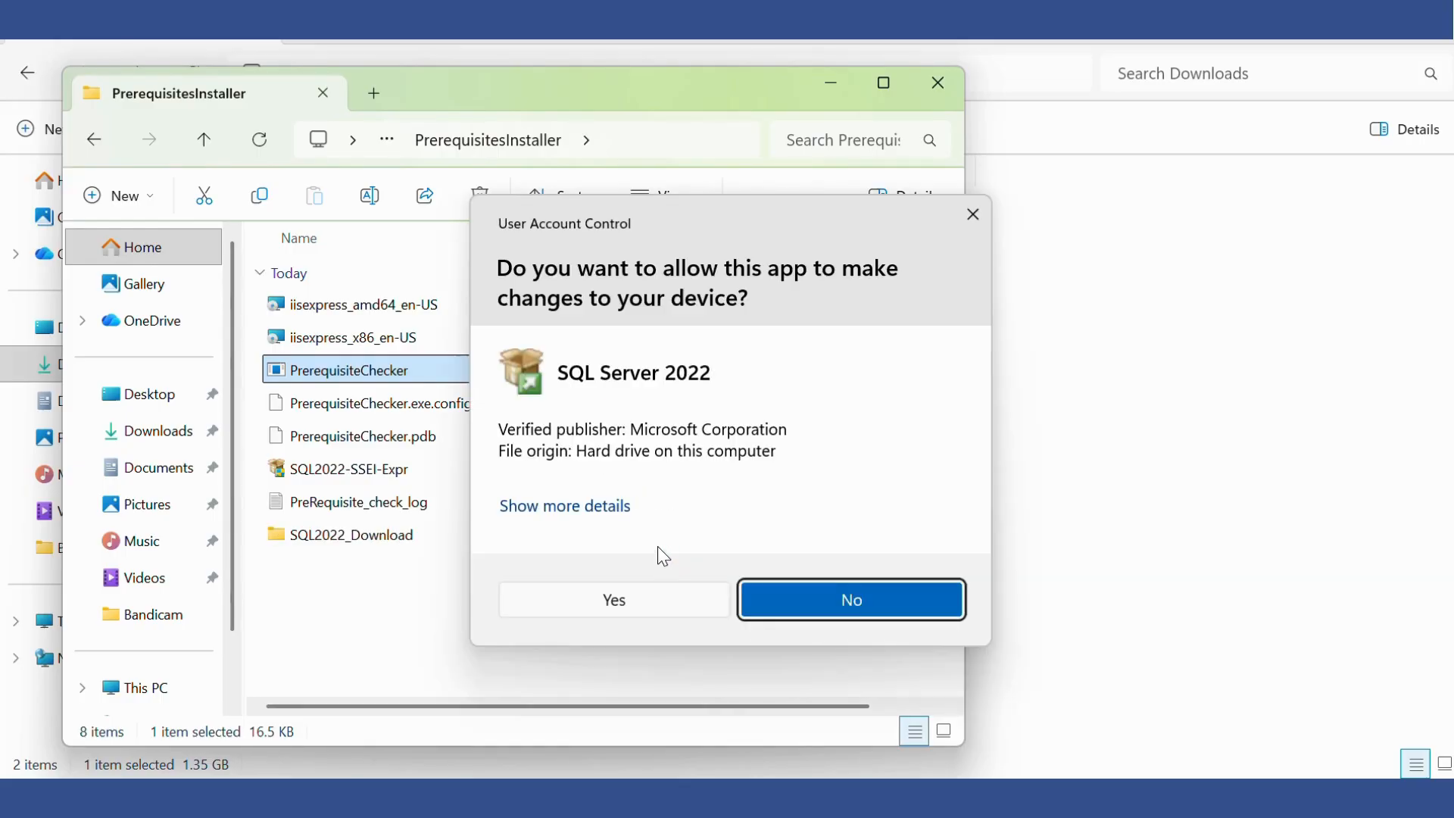
Complete the SQL Server 2022 prerequisite installation, allowing its permission requests and accepting the default directory for extracted files
{"action": "left_click", "coordinate": [633, 602]}
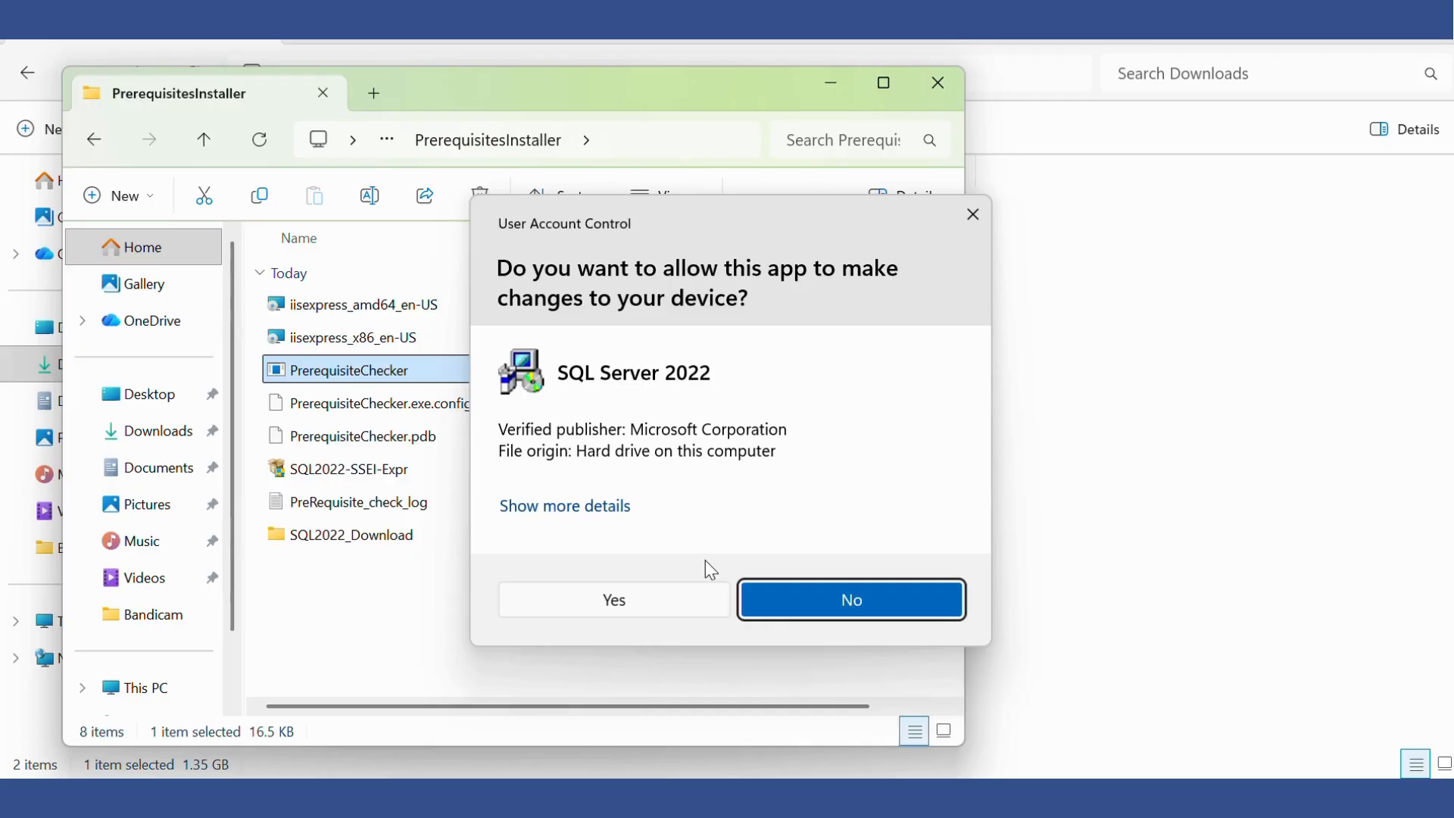
{"action": "left_click", "coordinate": [661, 606]}
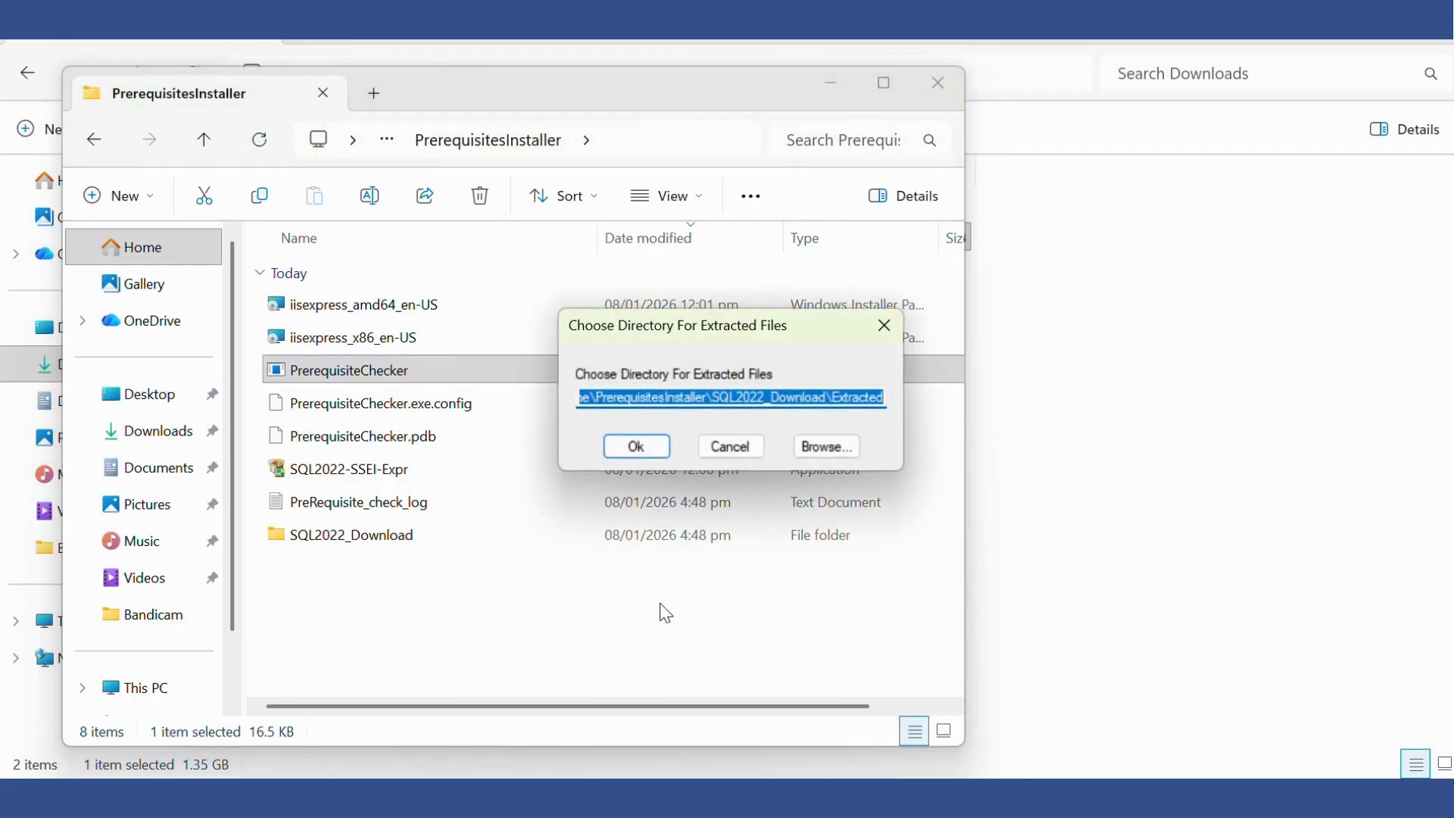
{"action": "left_click", "coordinate": [655, 453]}
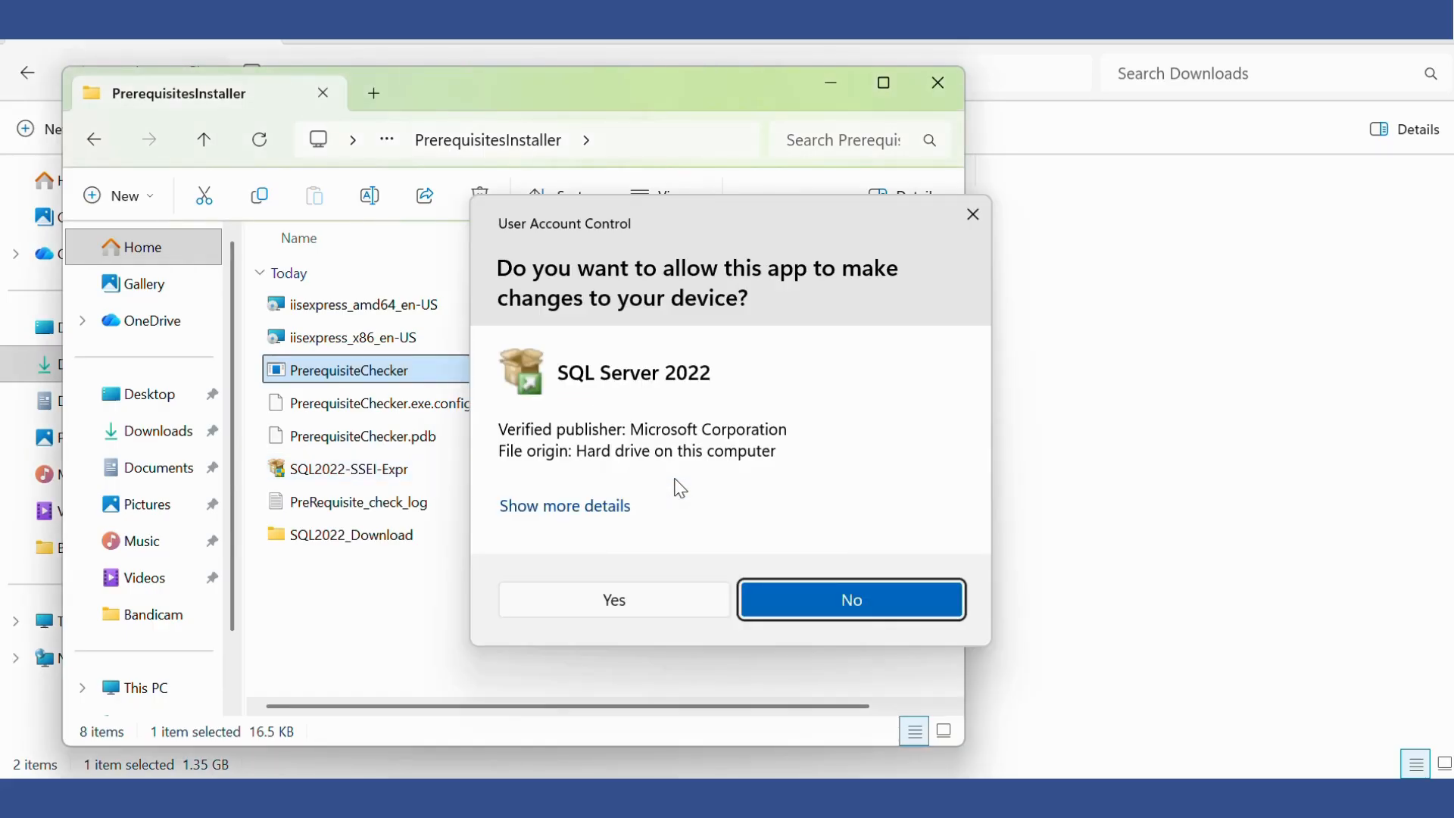
{"action": "left_click", "coordinate": [657, 612]}
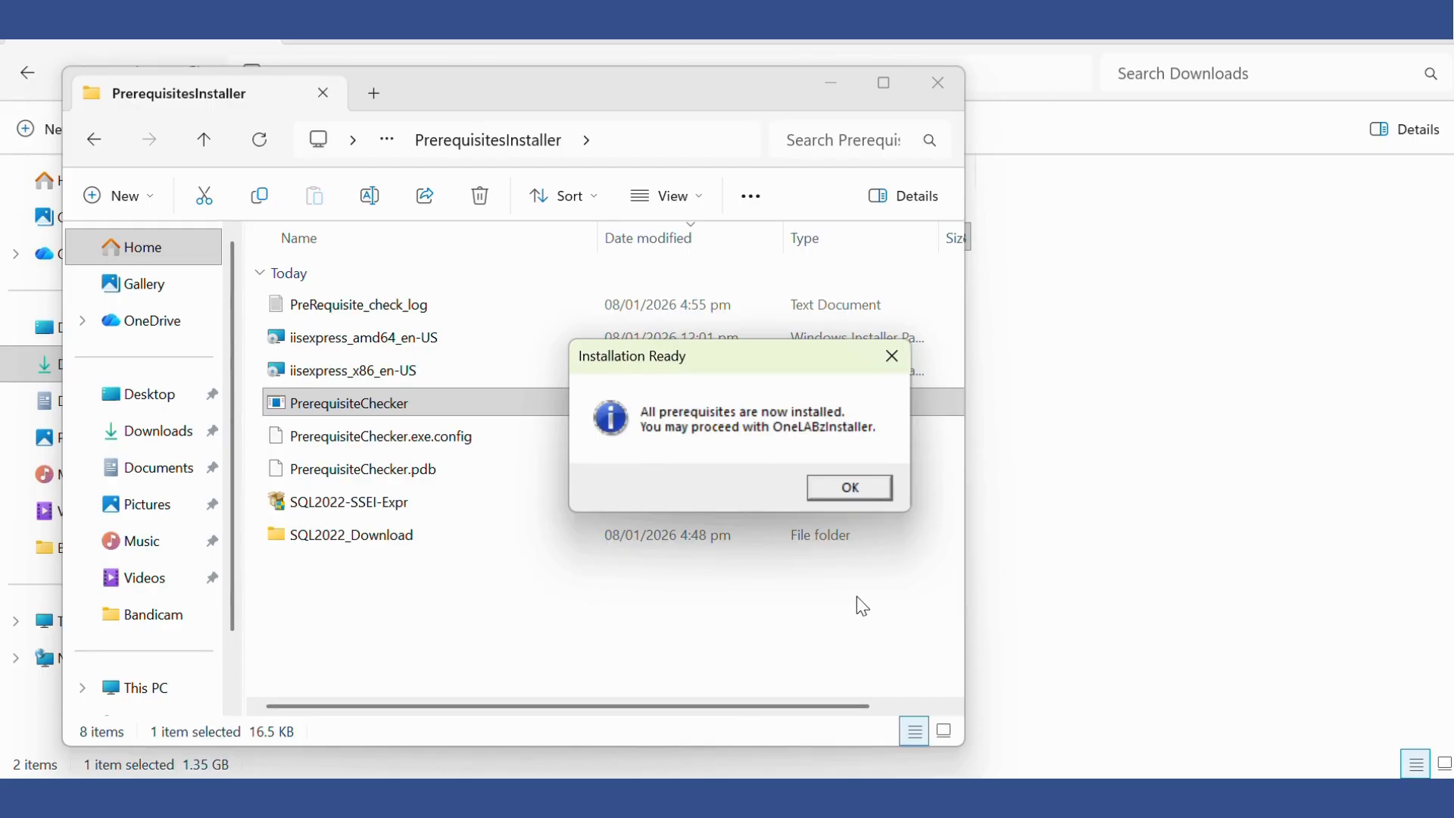
{"action": "left_click", "coordinate": [861, 484]}
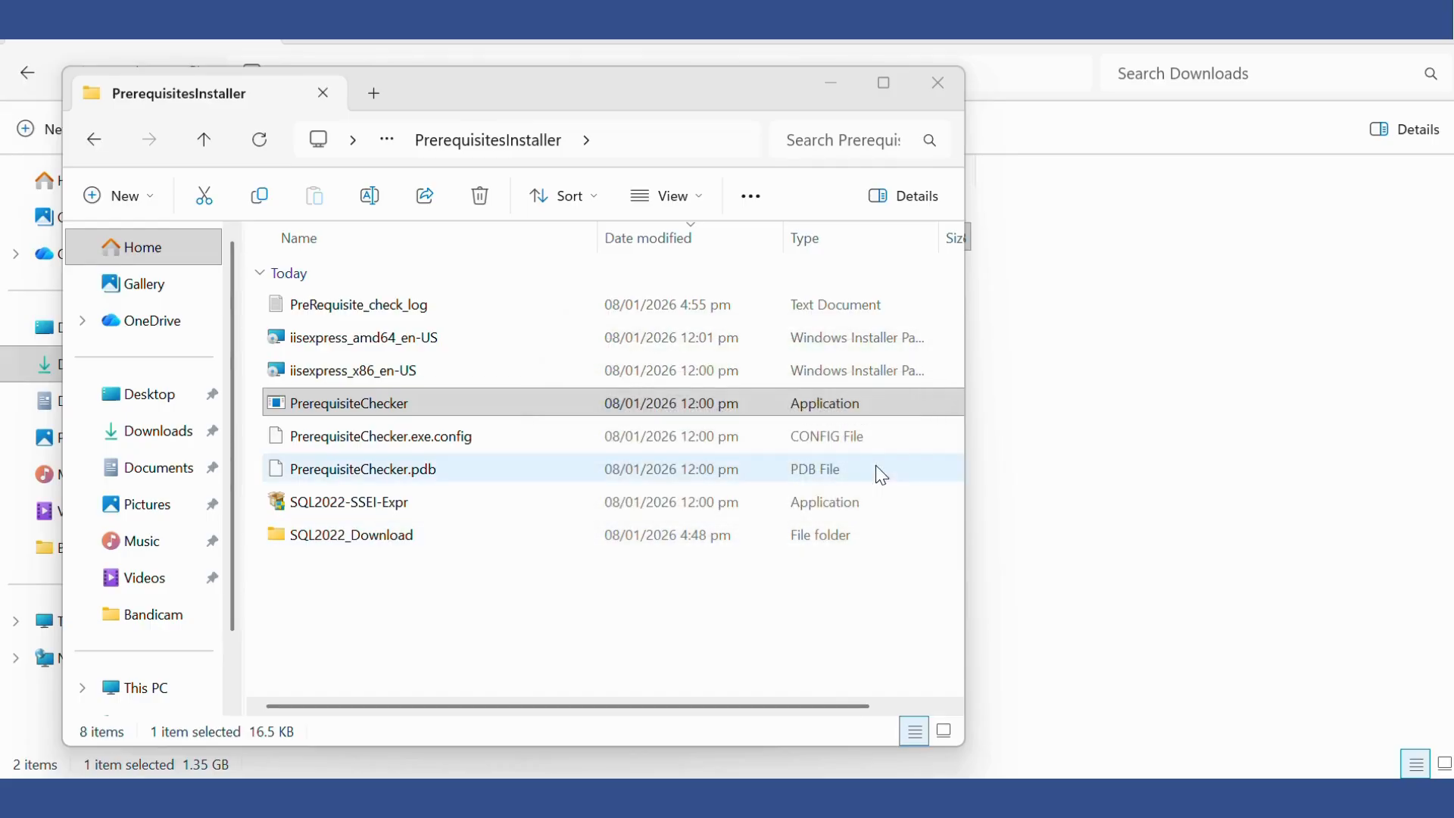
Go back to the OneLABz Offline folder and launch setup from the OneLABz_Installer folder
{"action": "left_click", "coordinate": [96, 141]}
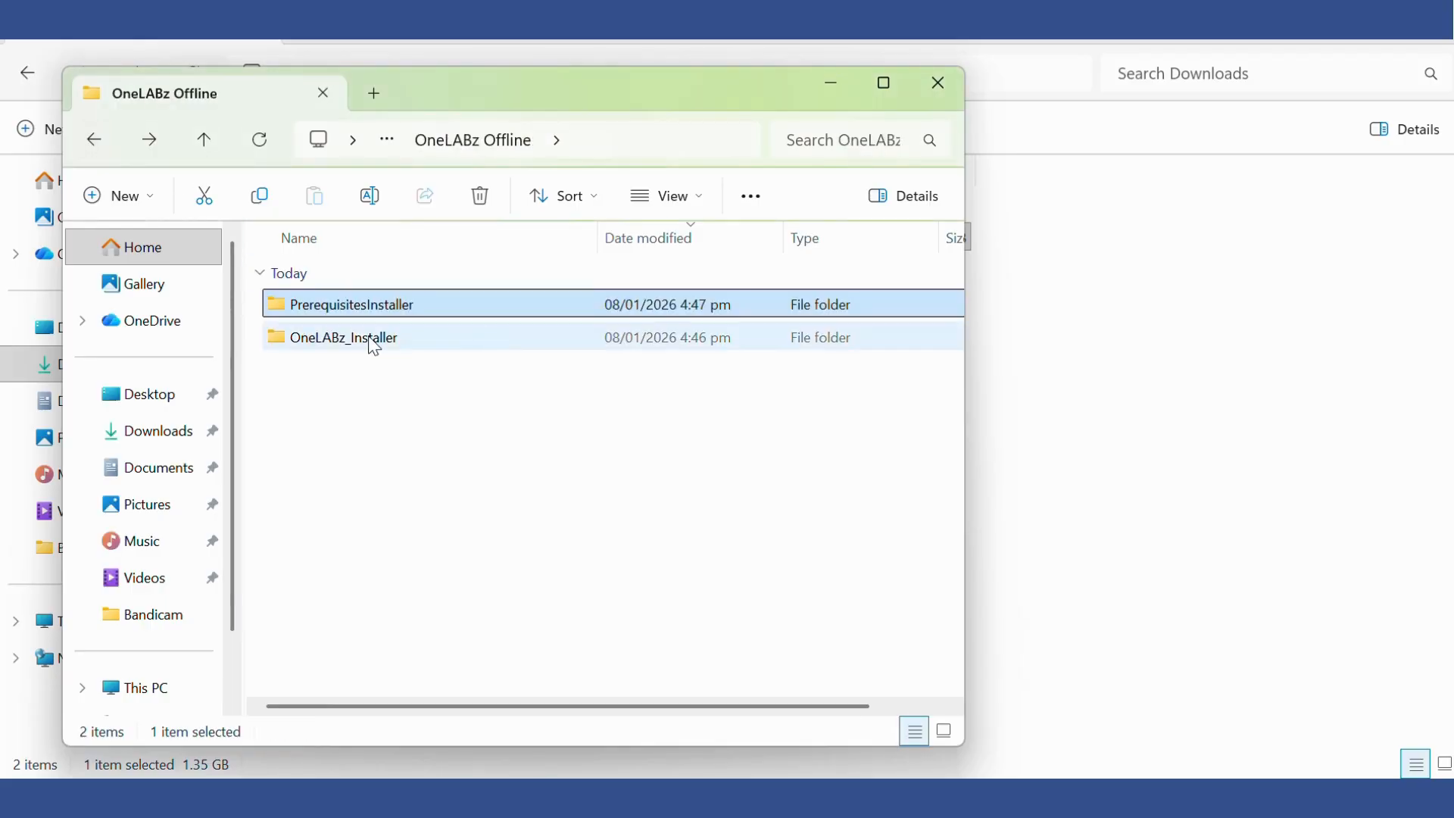
{"action": "double_click", "coordinate": [371, 340]}
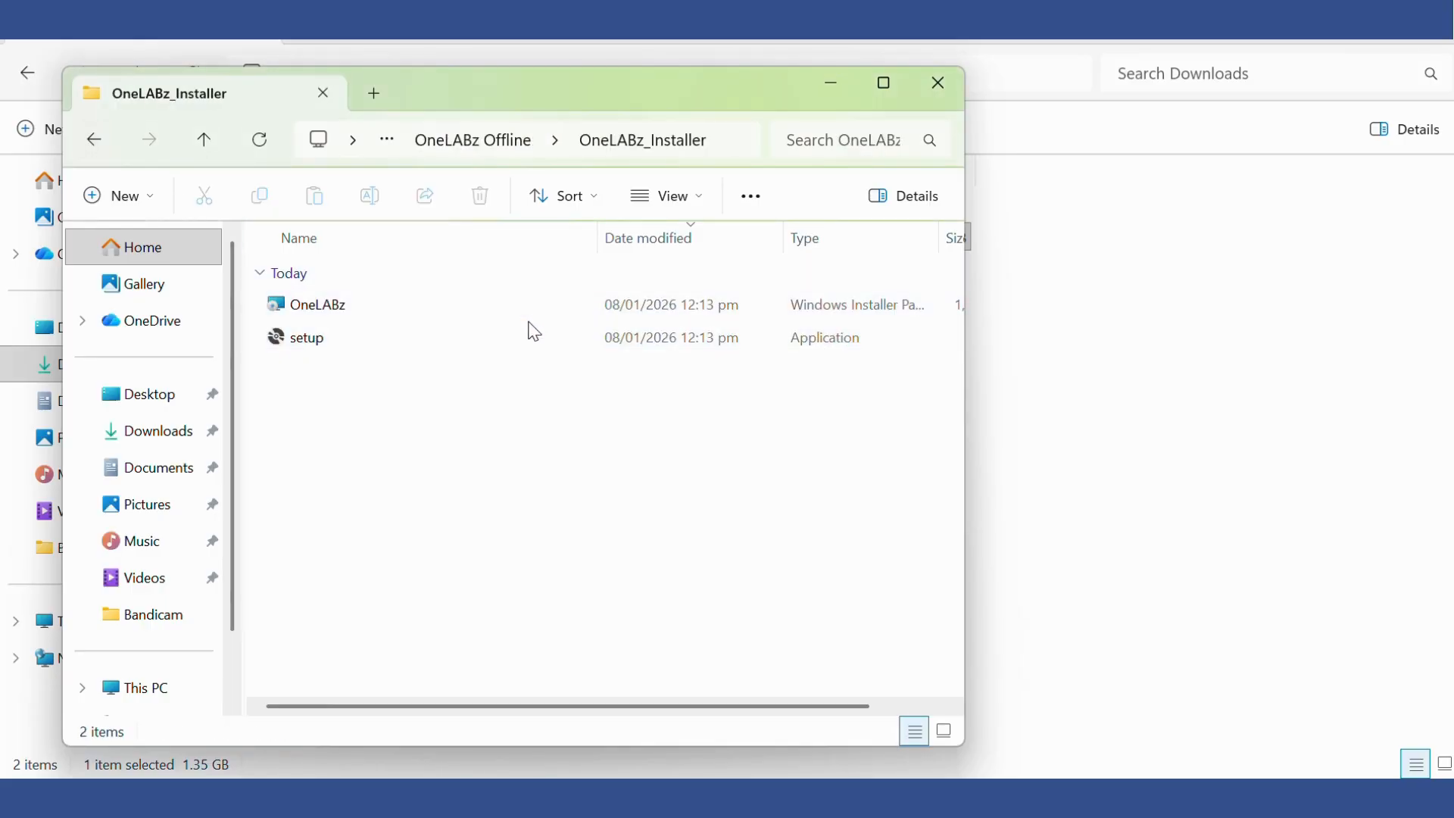
{"action": "left_click", "coordinate": [354, 347]}
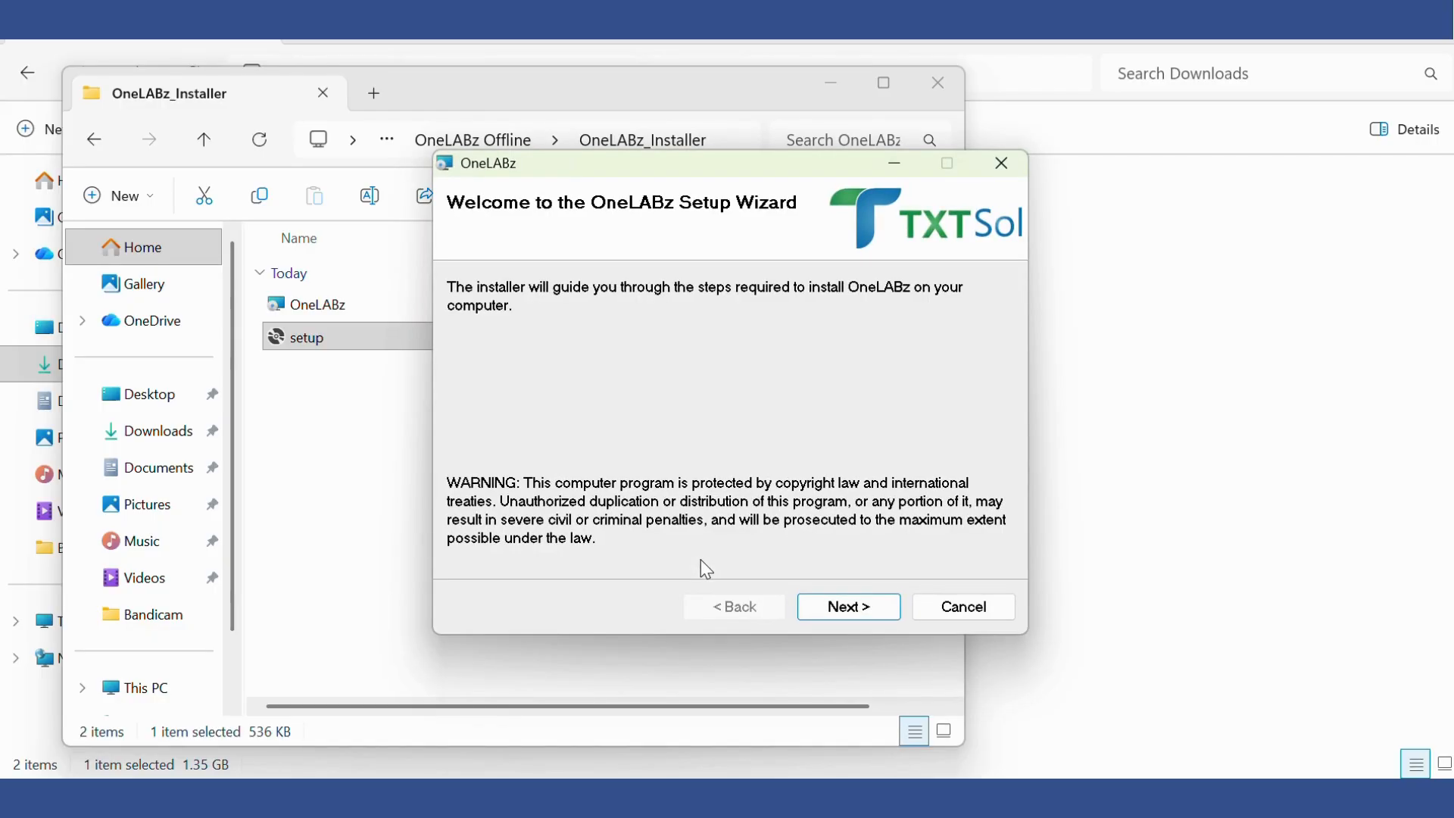
Start installing OneLABz for everyone in C:\TXTSolutions\OneLABz\, allowing the installer to make changes and acknowledging the prerequisite check
{"action": "left_click", "coordinate": [888, 613]}
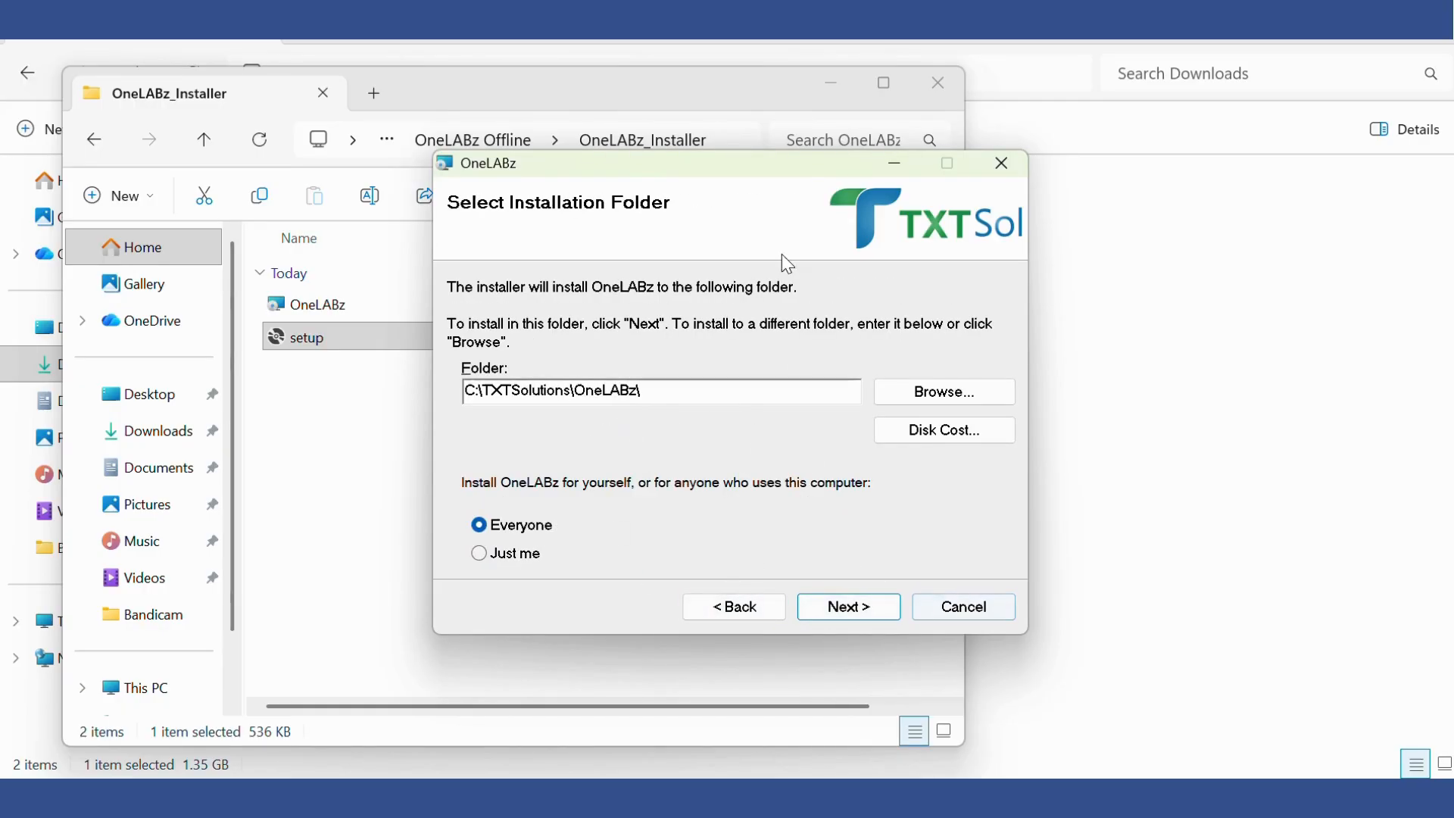
{"action": "left_click", "coordinate": [612, 42]}
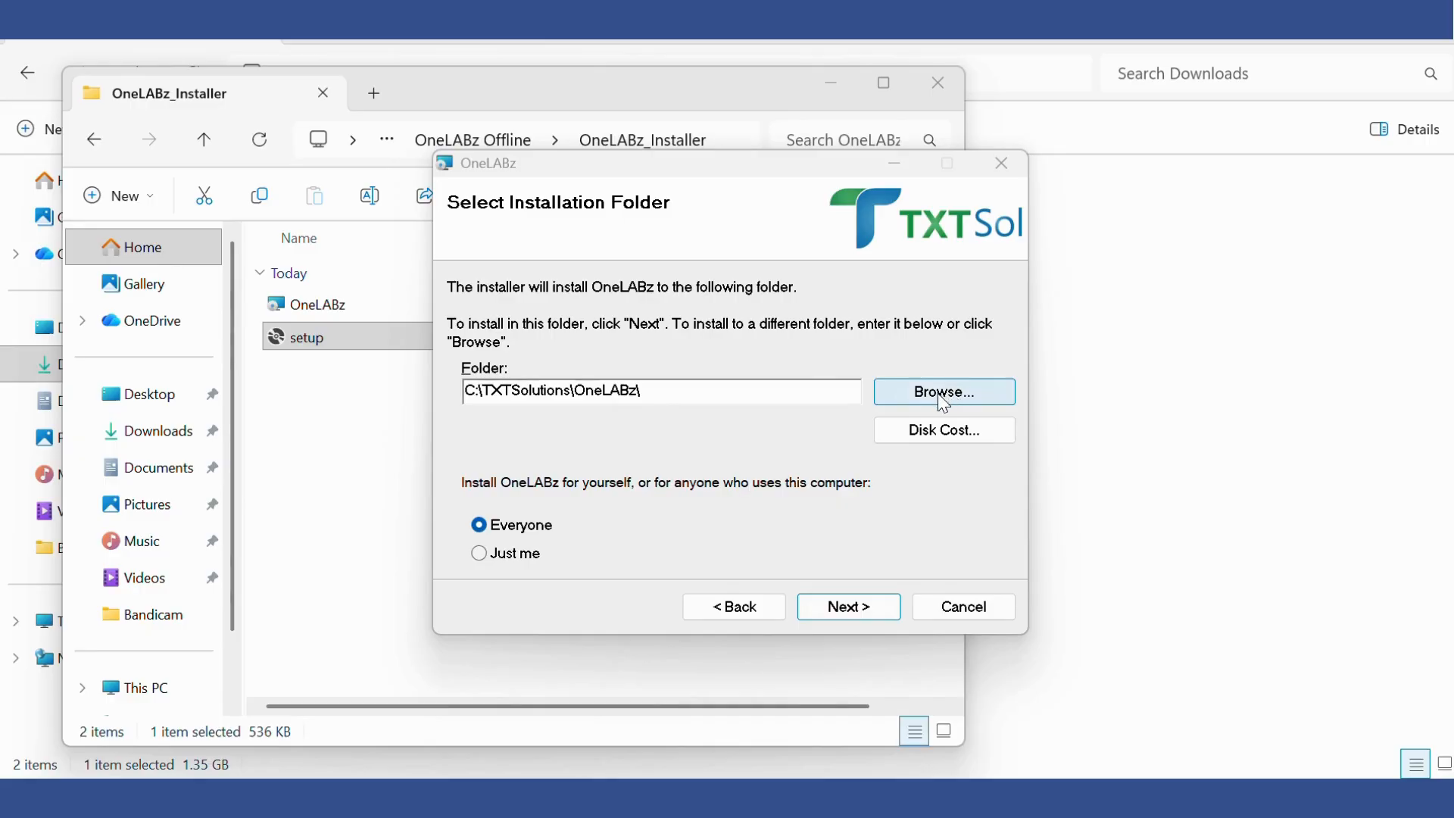
{"action": "left_click", "coordinate": [878, 604]}
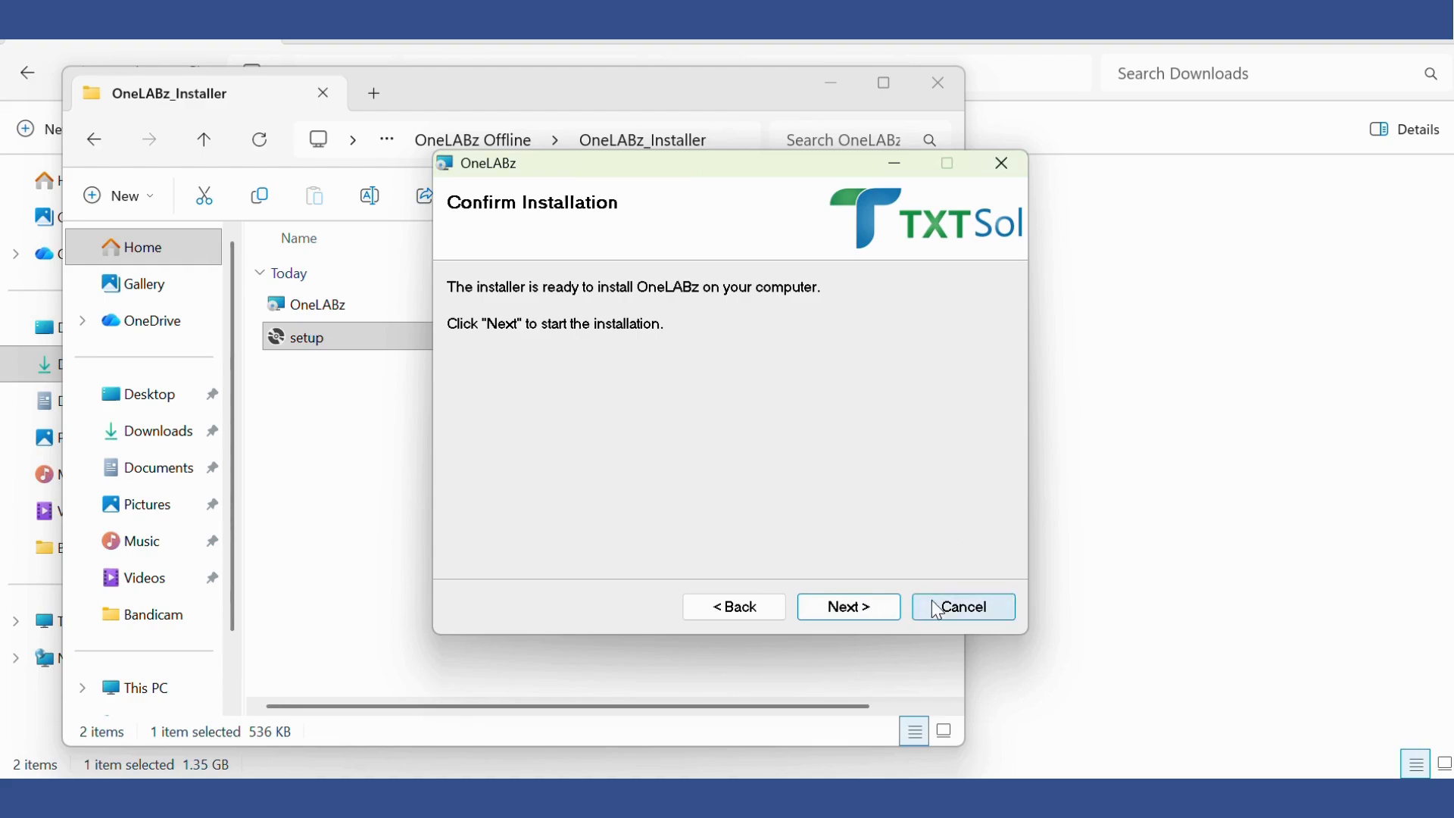
{"action": "left_click", "coordinate": [879, 615]}
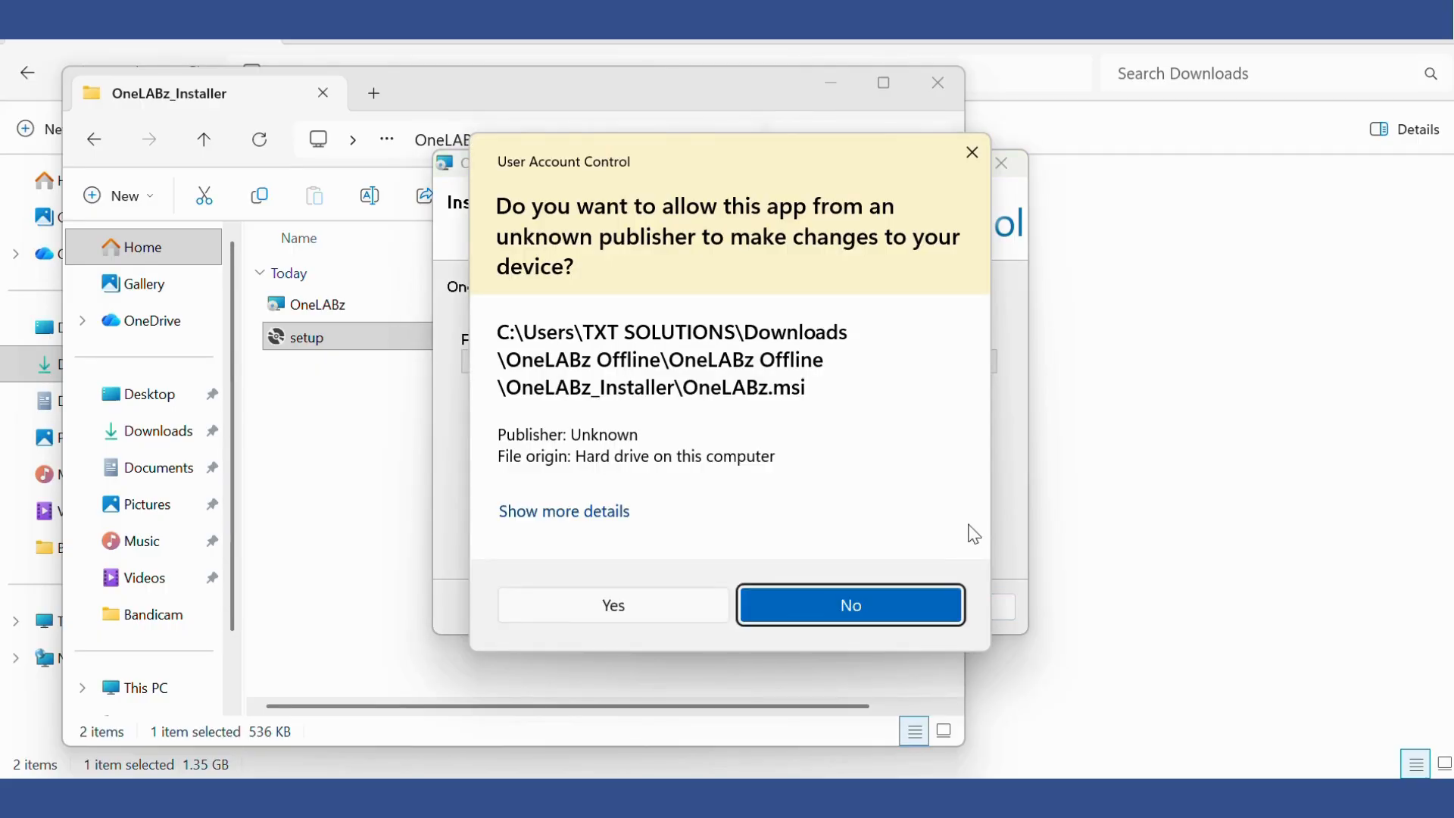
{"action": "left_click", "coordinate": [623, 611]}
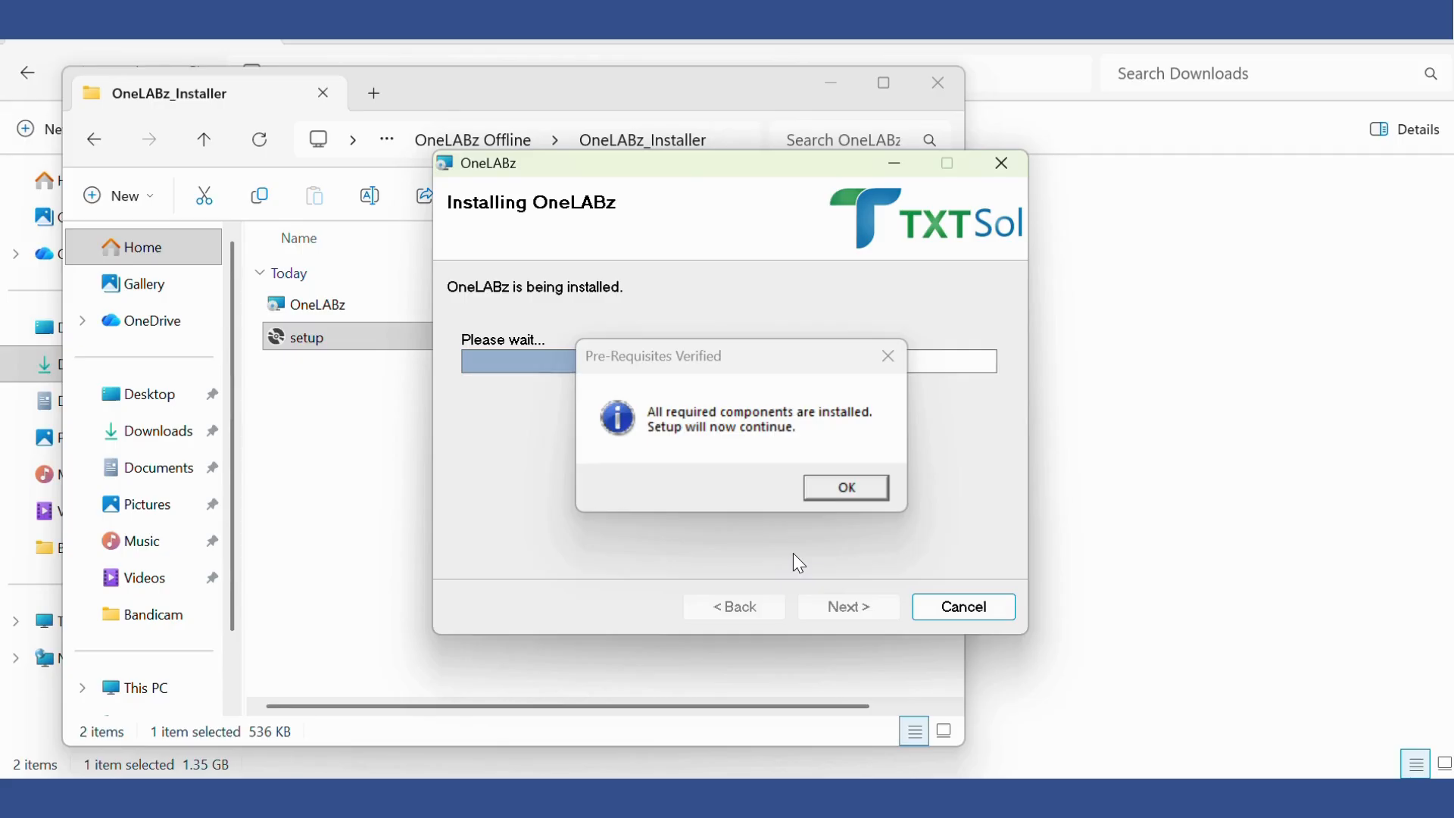
{"action": "left_click", "coordinate": [860, 488]}
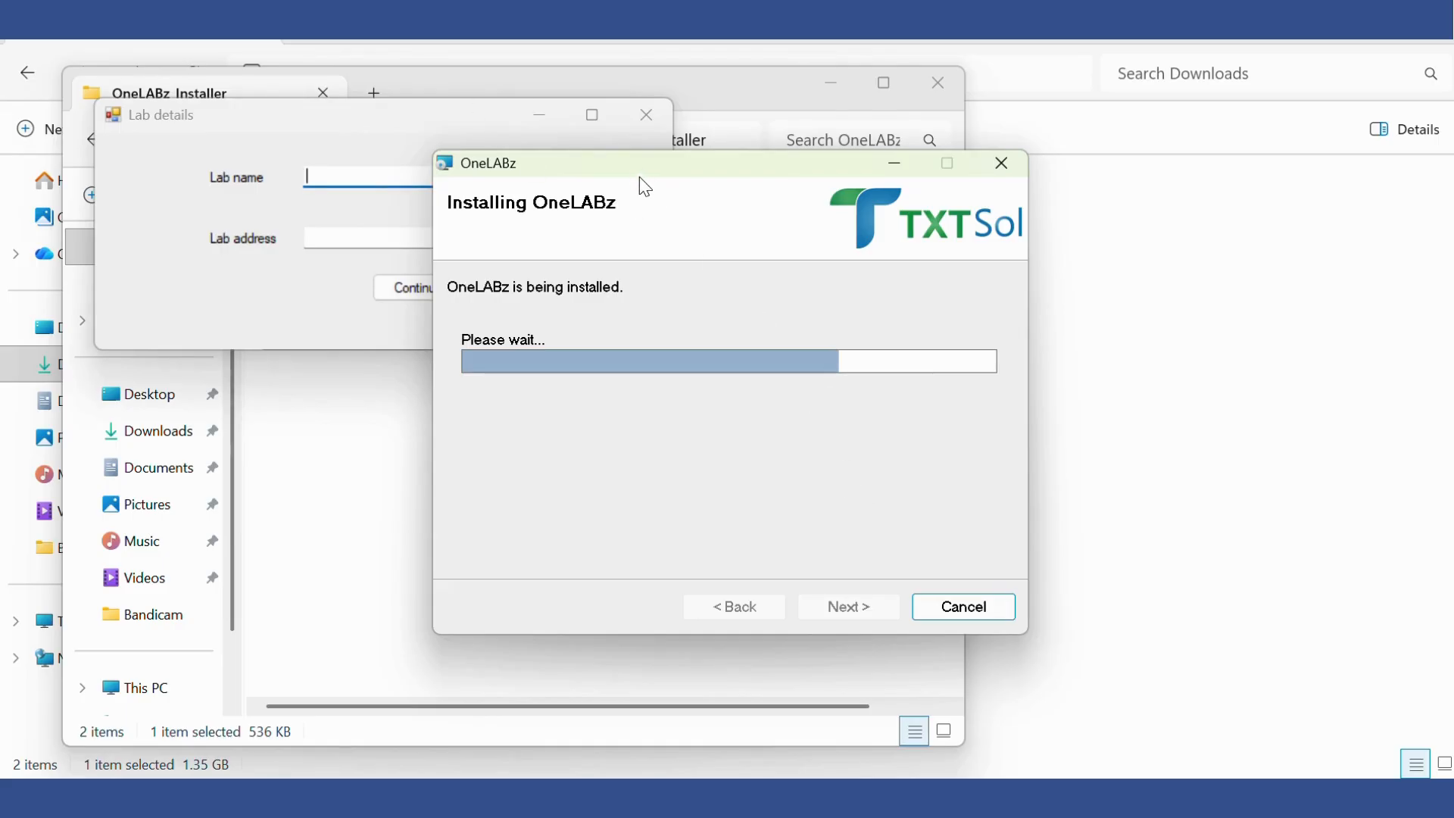
Move the installer window off the lab details form, enter TS LAB as the lab name, fill in the lab's address and continue
{"action": "left_click_drag", "start_coordinate": [612, 168], "coordinate": [941, 146]}
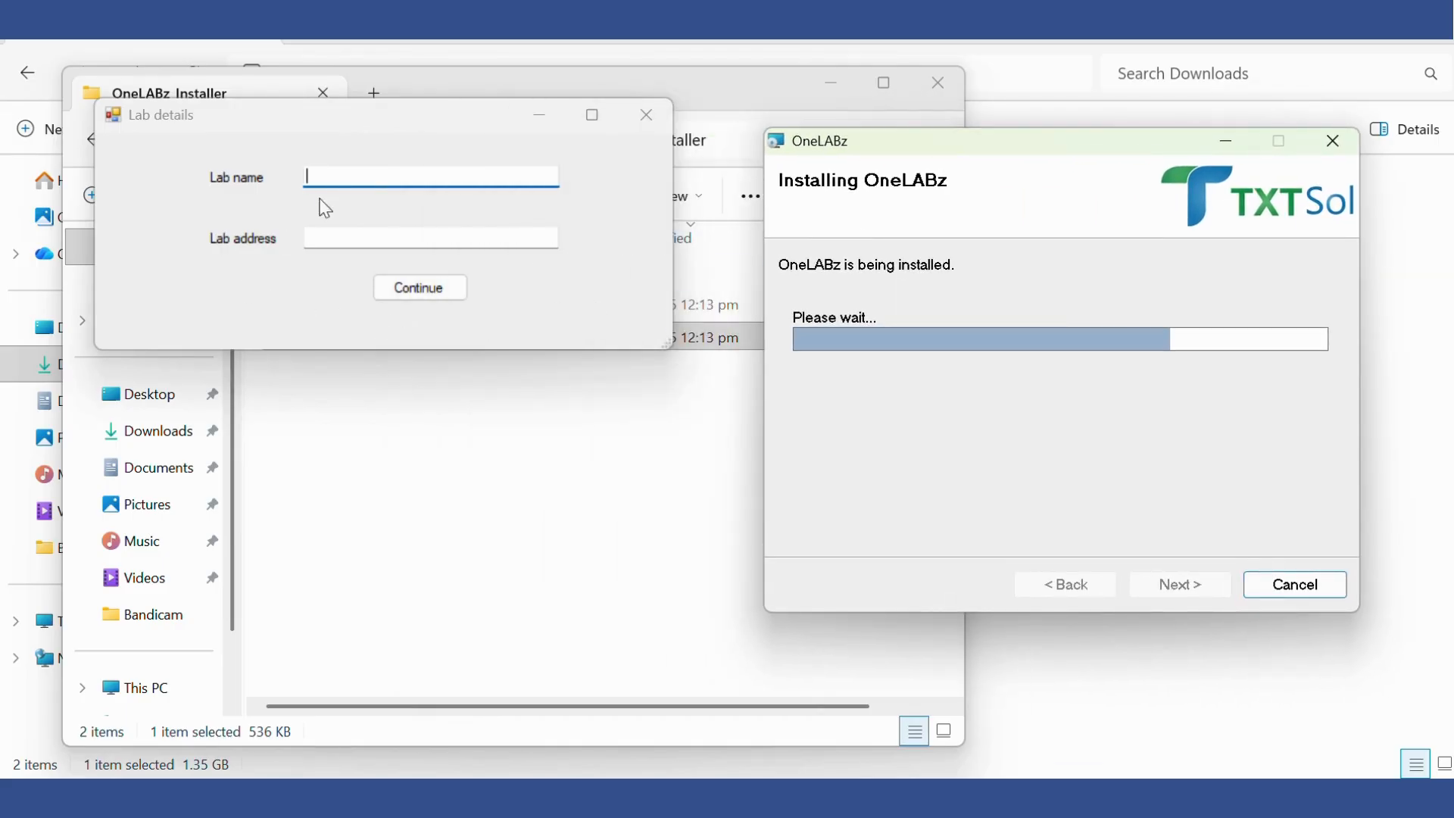
{"action": "left_click", "coordinate": [371, 176]}
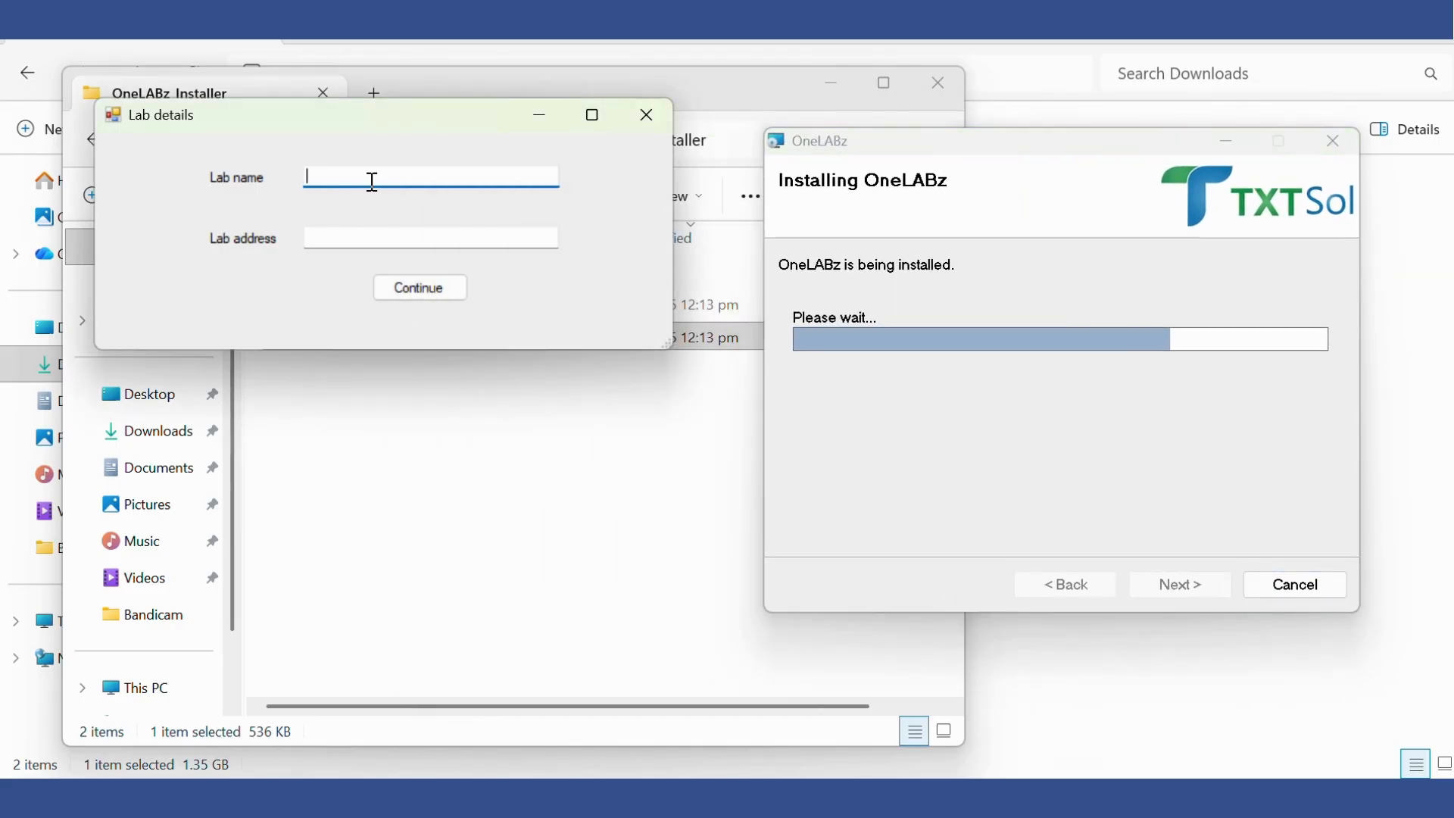
{"action": "type", "text": "TS KAB"}
{"action": "key", "text": "BackSpace"}
{"action": "key", "text": "BackSpace"}
{"action": "key", "text": "BackSpace"}
{"action": "key", "text": "BackSpace"}
{"action": "type", "text": "LAB"}
{"action": "left_click", "coordinate": [368, 238]}
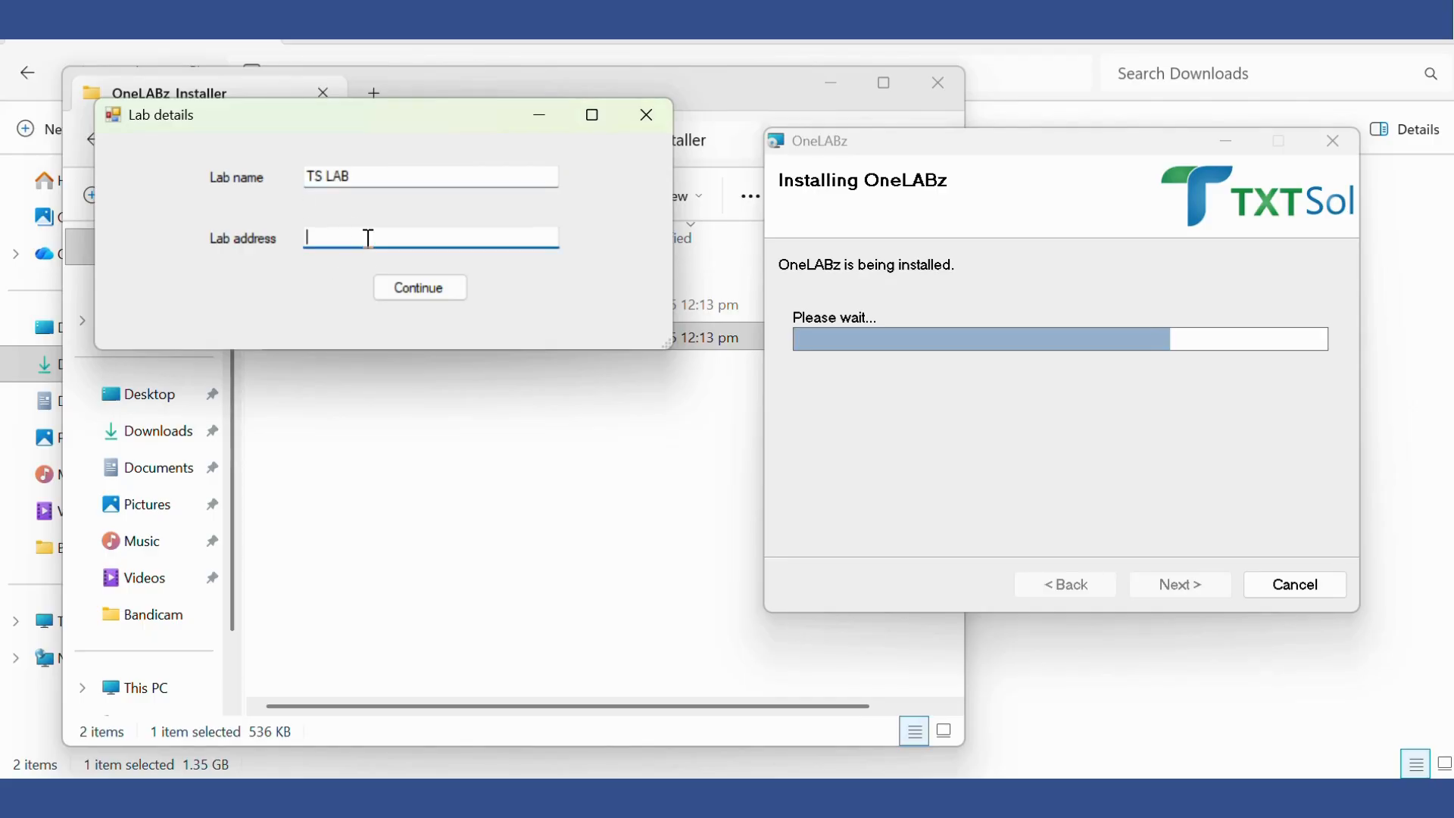
{"action": "type", "text": "LHR"}
{"action": "left_click", "coordinate": [421, 291]}
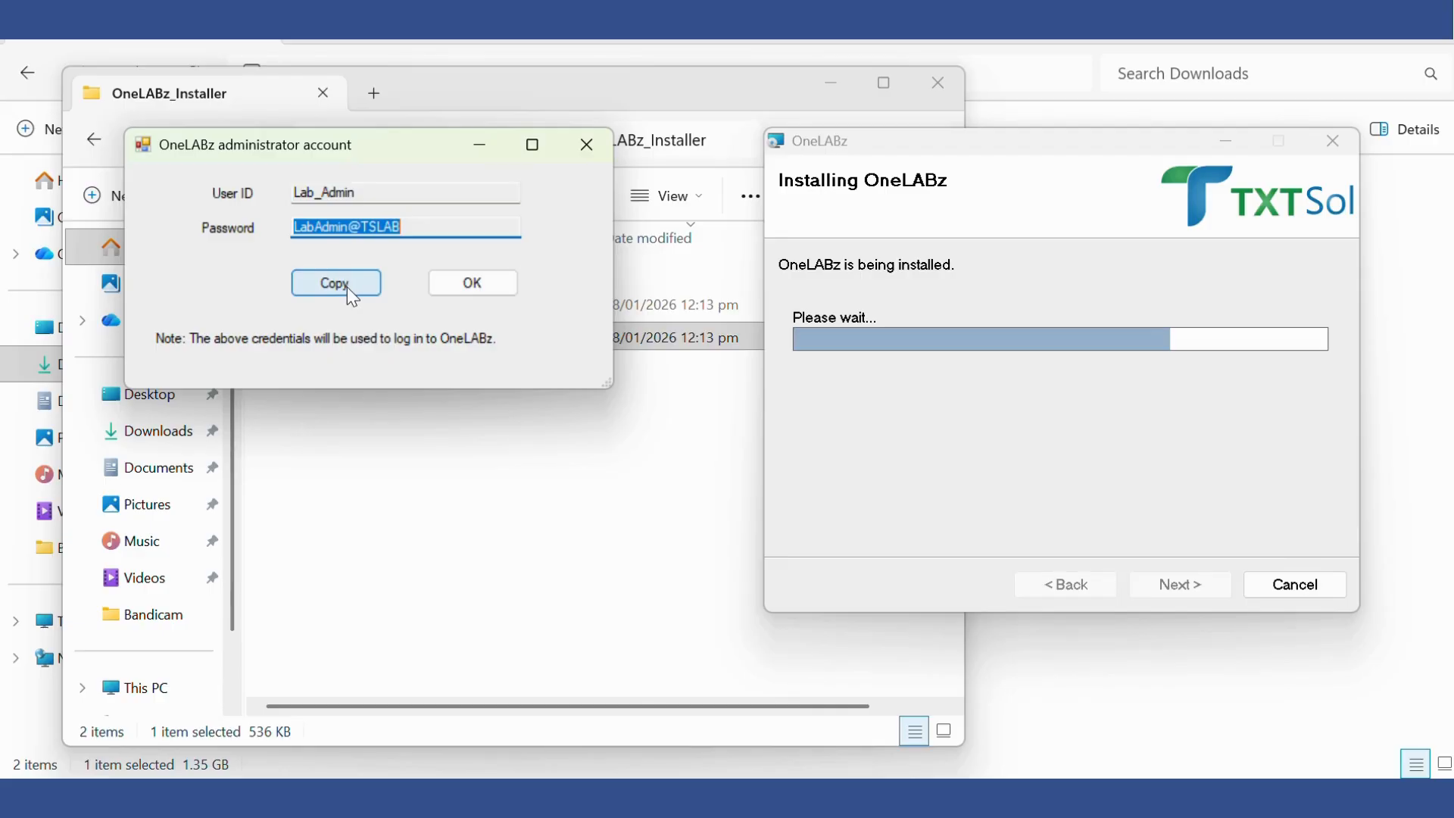
Accept the generated OneLABz administrator account and close the completed installer
{"action": "left_click", "coordinate": [484, 279]}
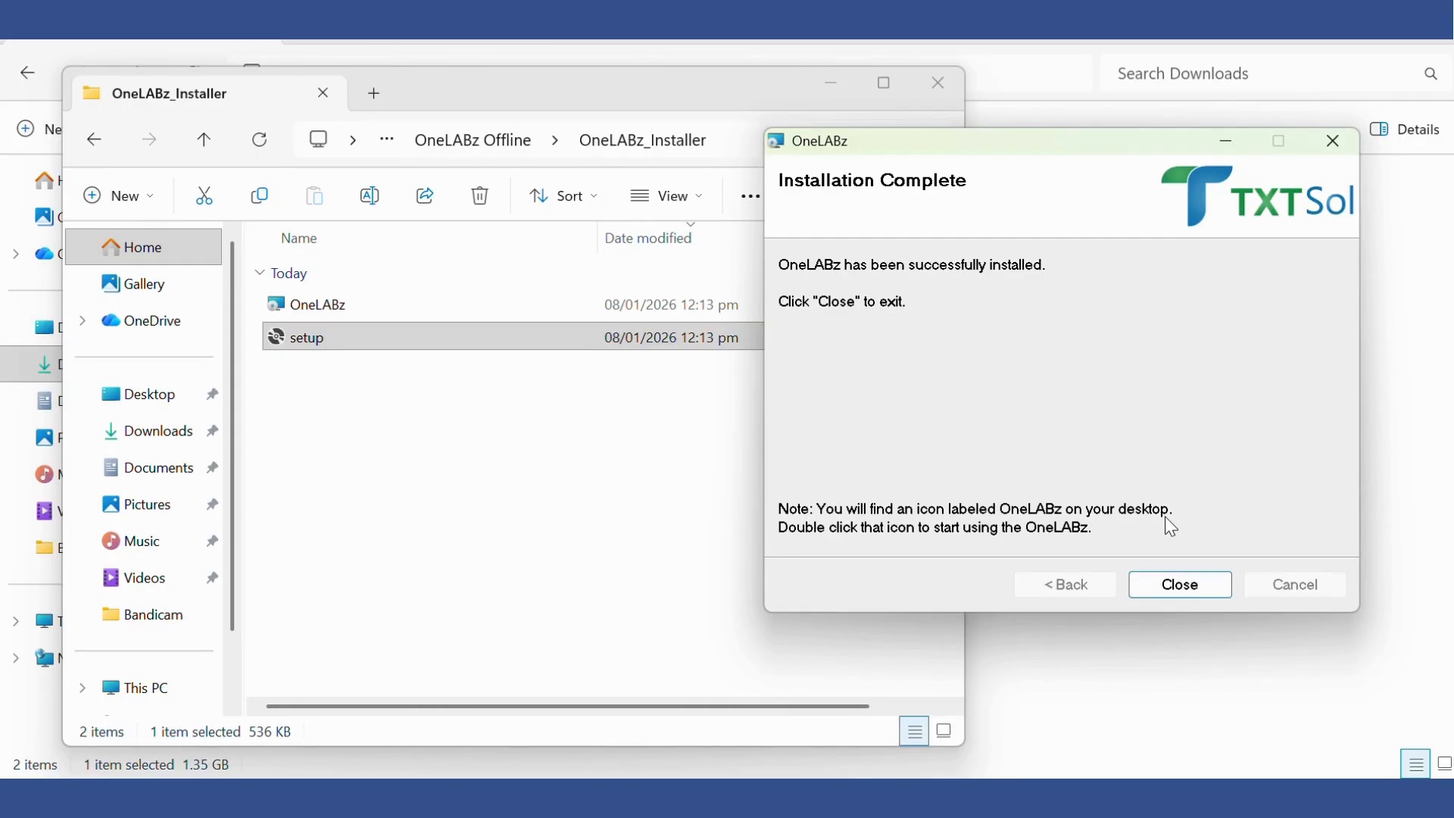
{"action": "left_click", "coordinate": [1180, 585]}
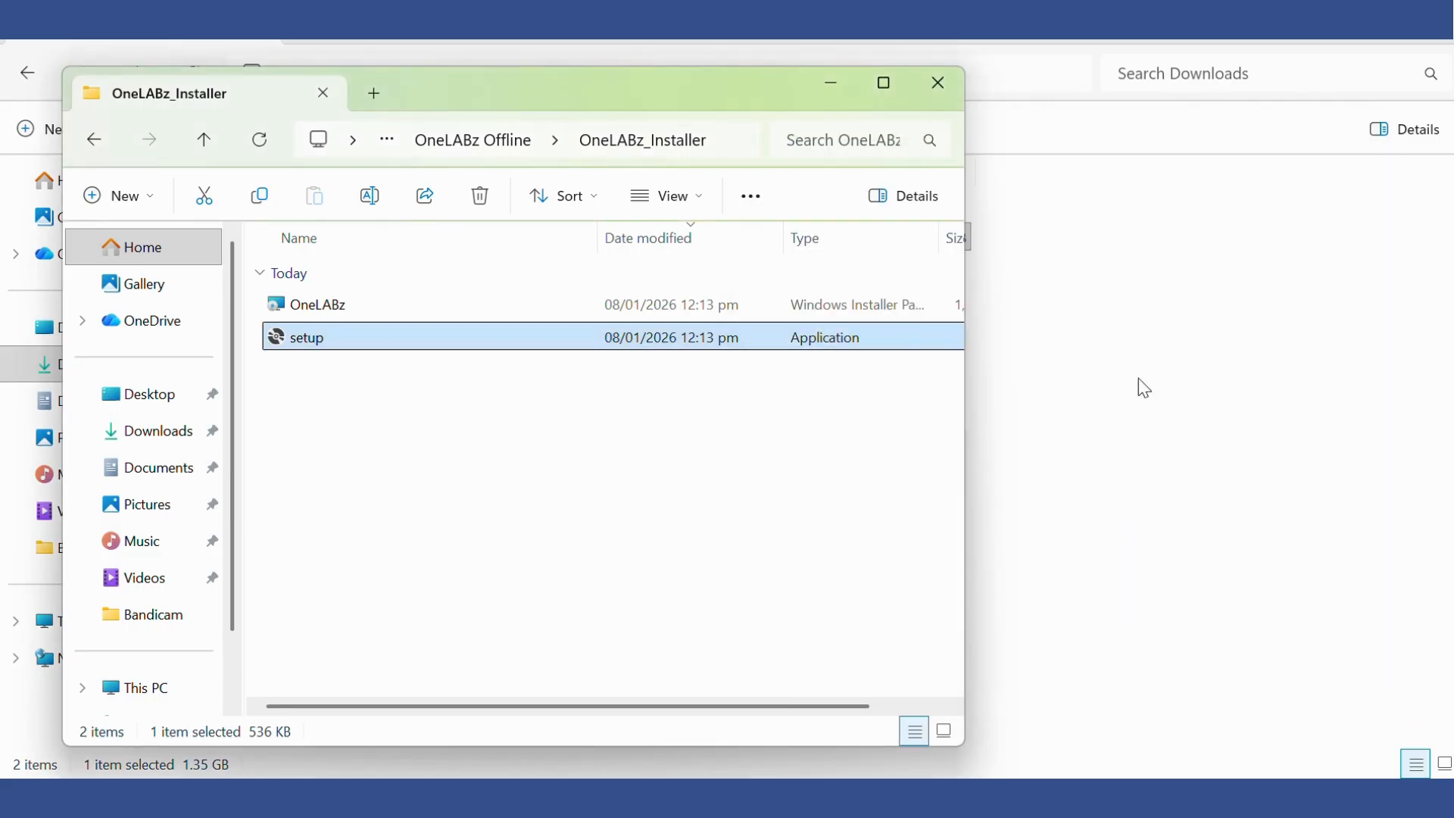
Minimize the open folder windows, launch OneLABz from the desktop and allow its site to know the location this time
{"action": "left_click", "coordinate": [830, 83]}
{"action": "left_click", "coordinate": [1330, 35]}
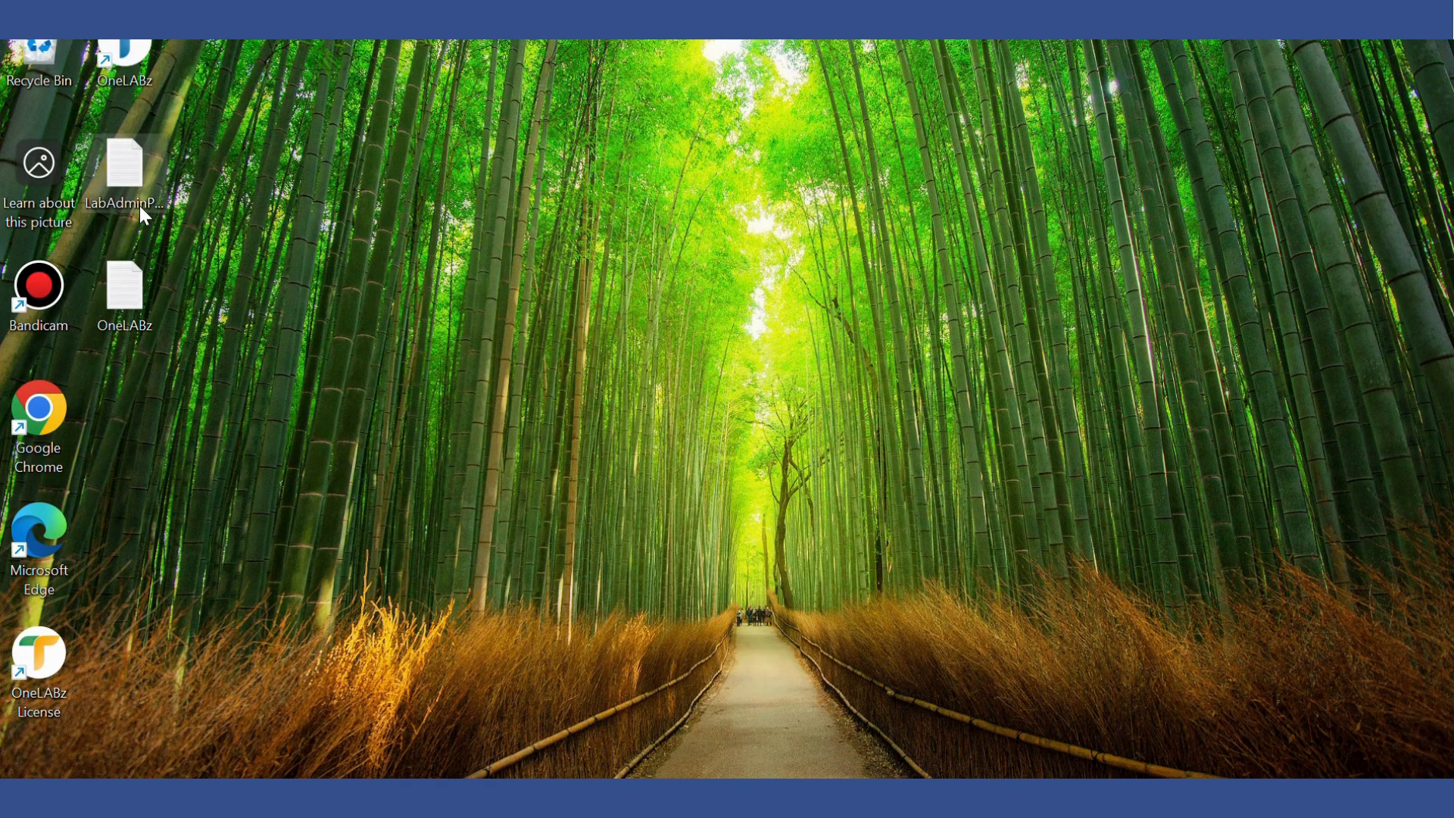
{"action": "double_click", "coordinate": [114, 64]}
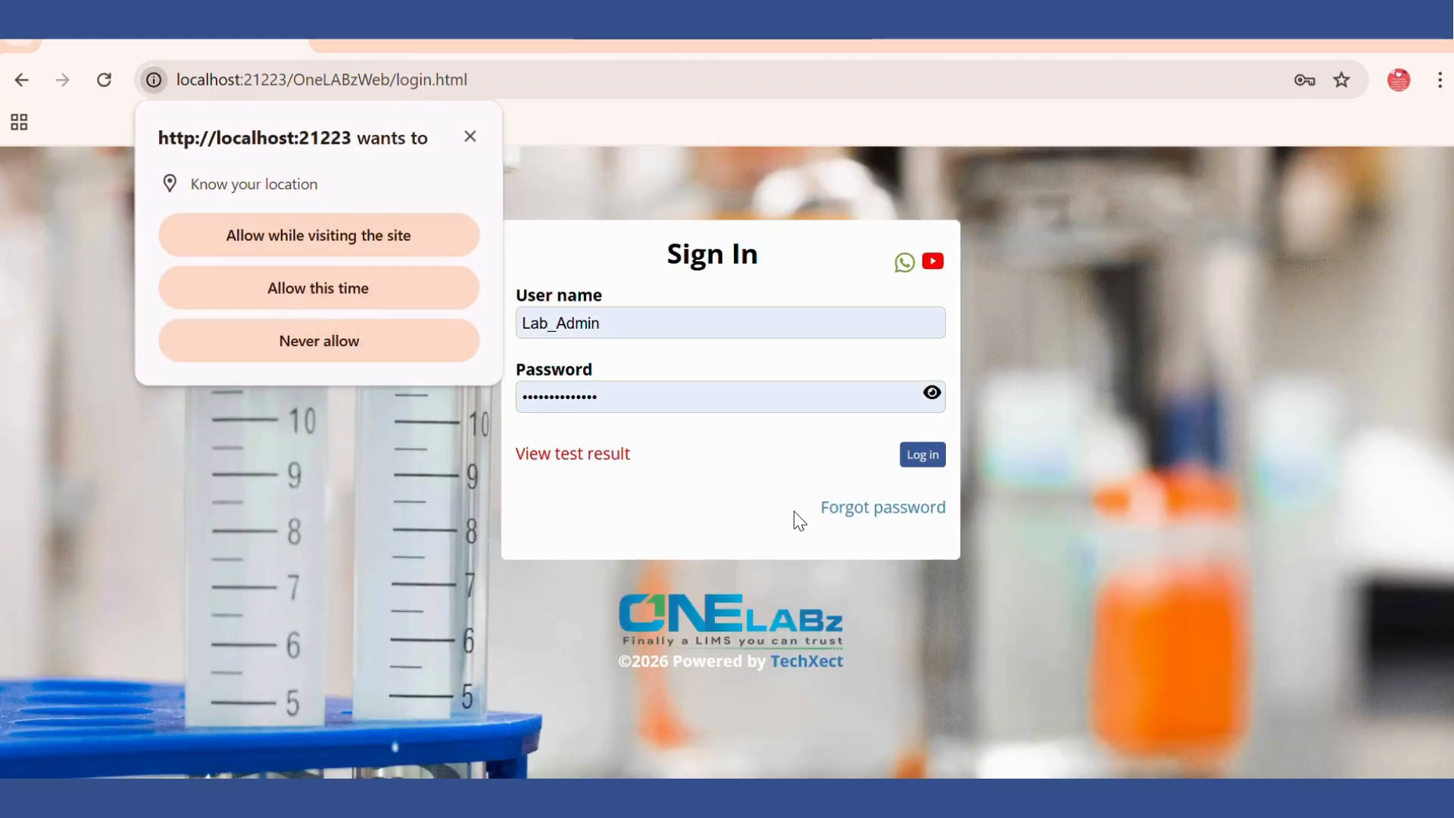
{"action": "left_click", "coordinate": [317, 289]}
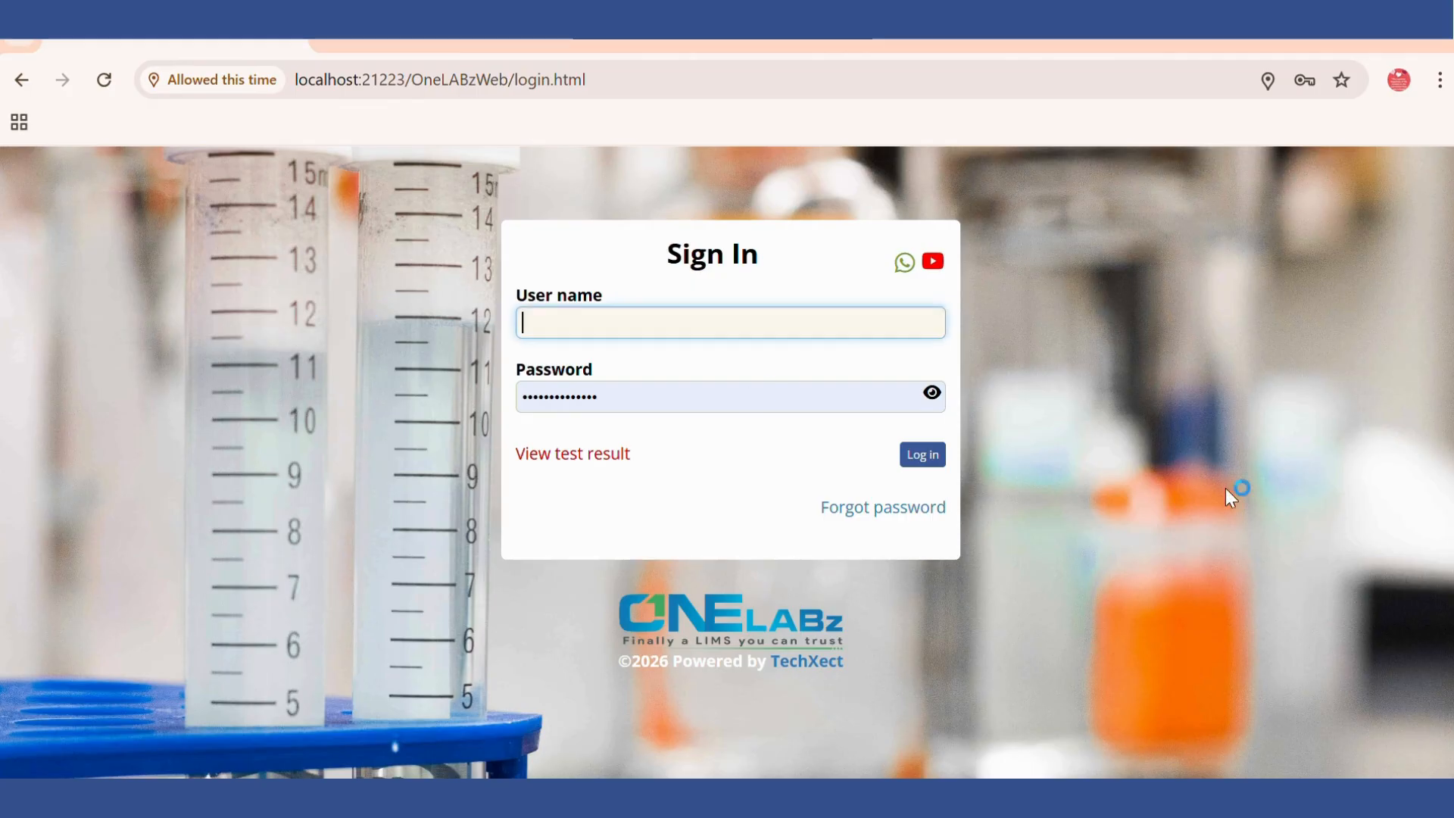
Minimize the browser, open LabAdminPassword.txt from the desktop and copy its username into the user name field of the OneLABz sign-in page
{"action": "left_click", "coordinate": [1328, 25]}
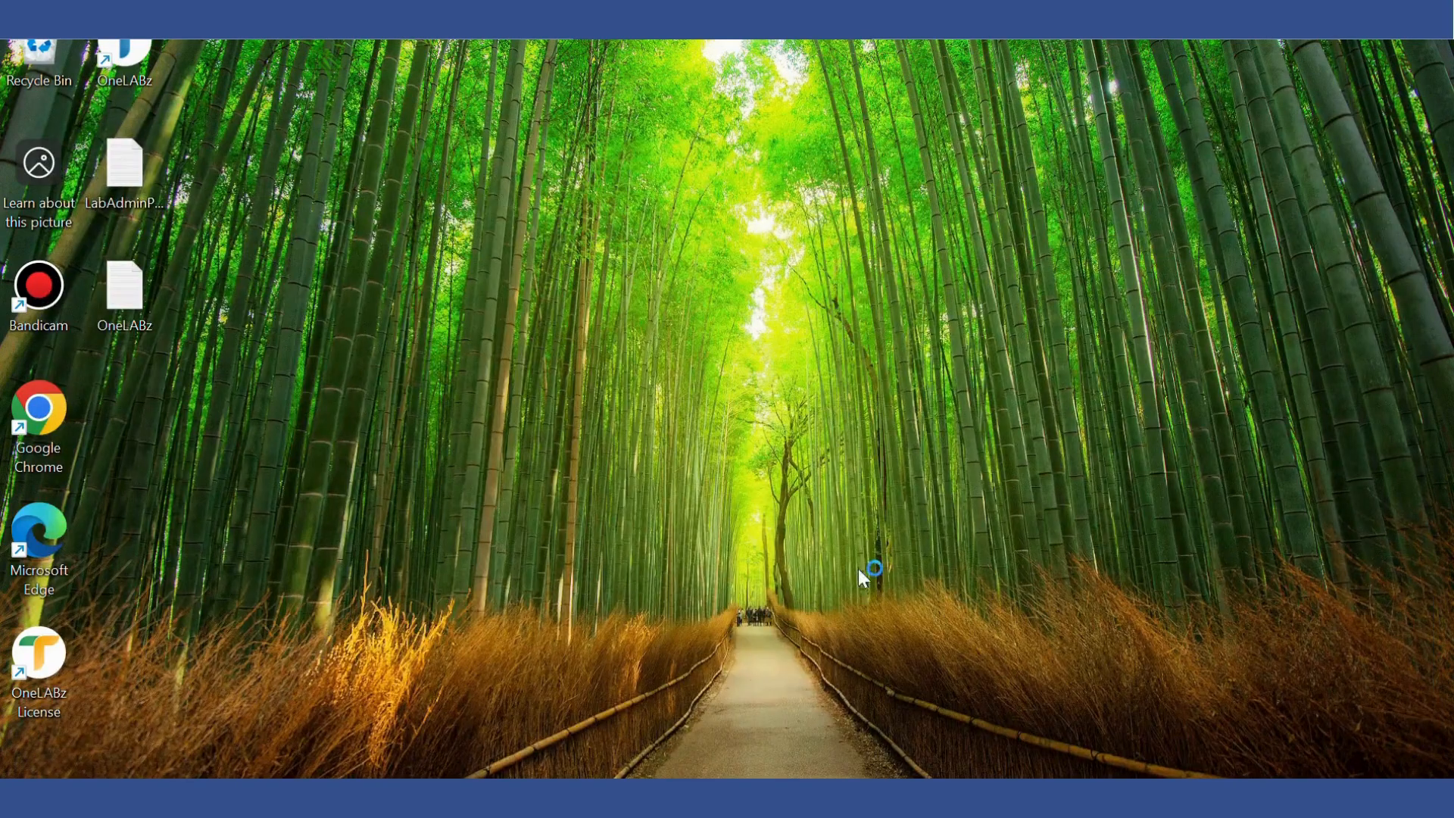
{"action": "double_click", "coordinate": [124, 174]}
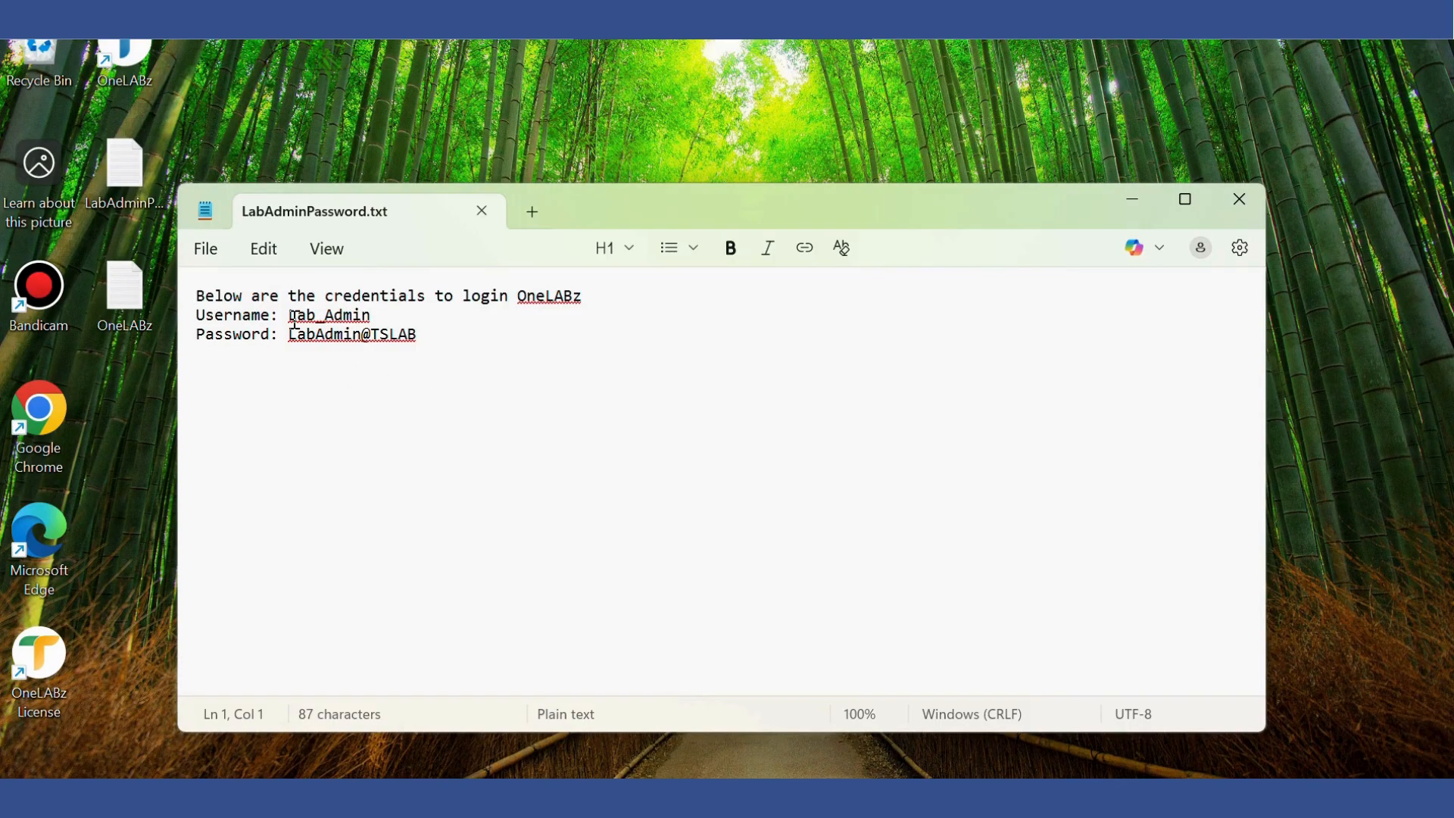
{"action": "left_click", "coordinate": [292, 317]}
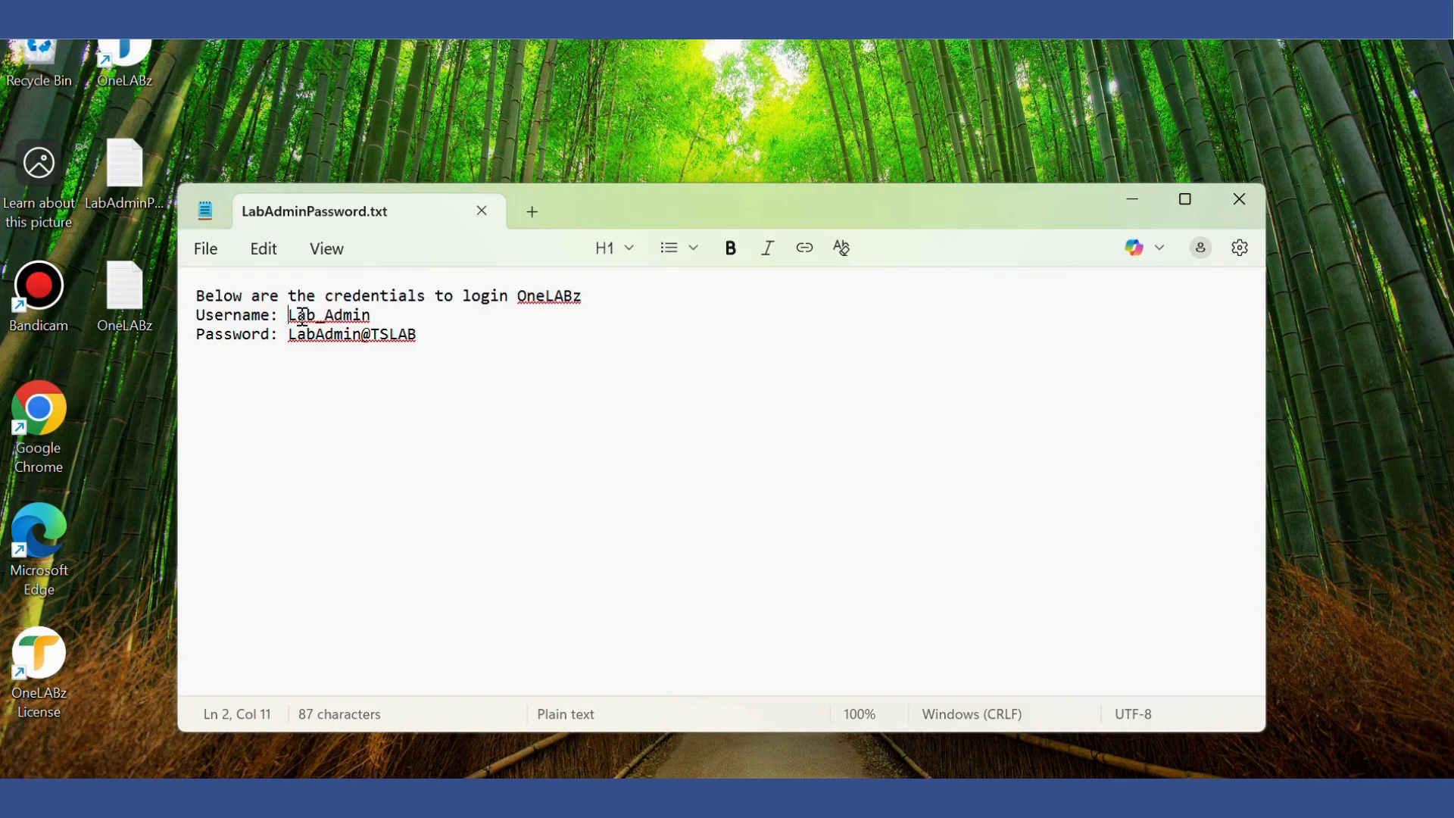
{"action": "right_click", "coordinate": [354, 327]}
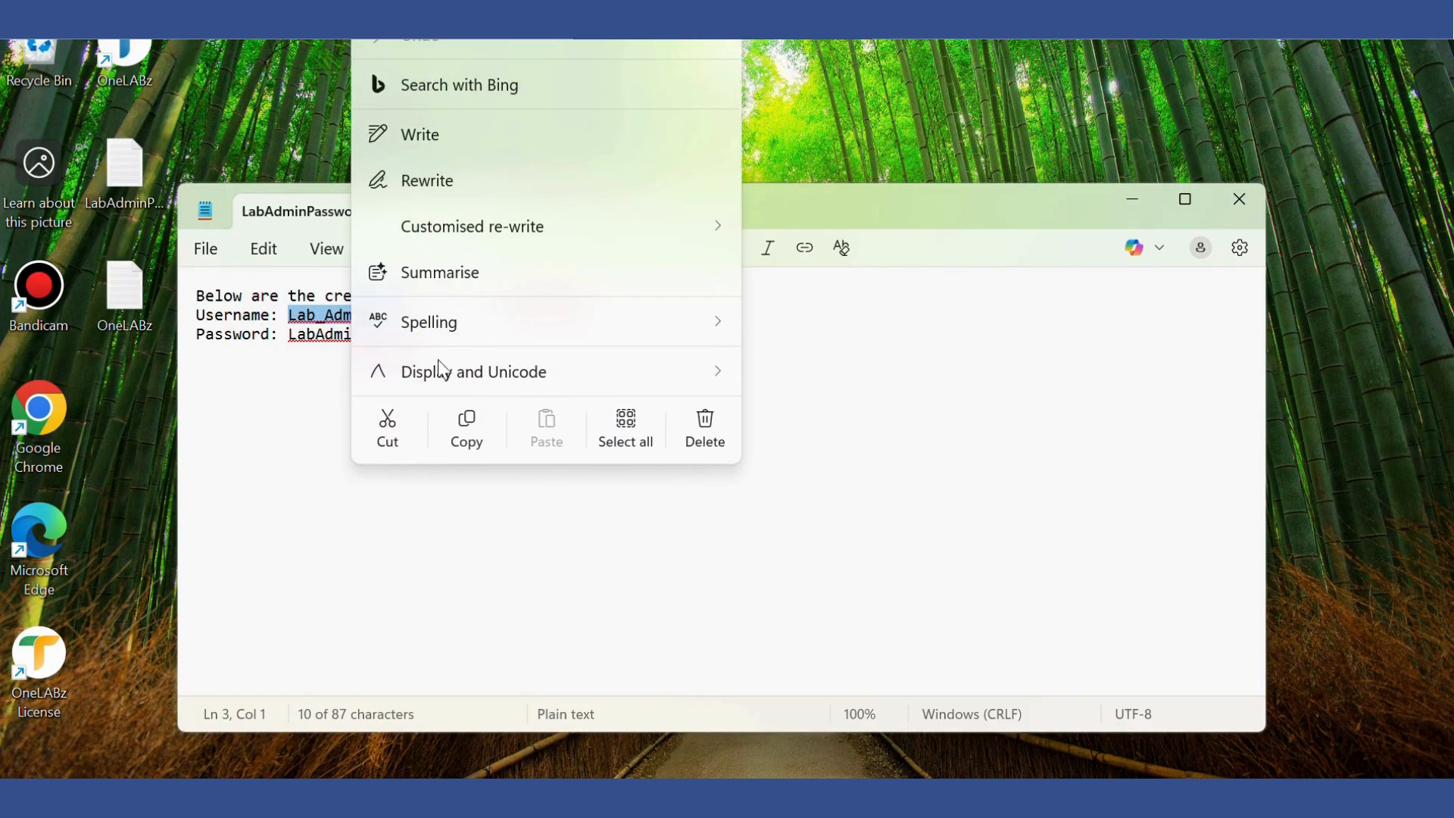
{"action": "left_click", "coordinate": [463, 424]}
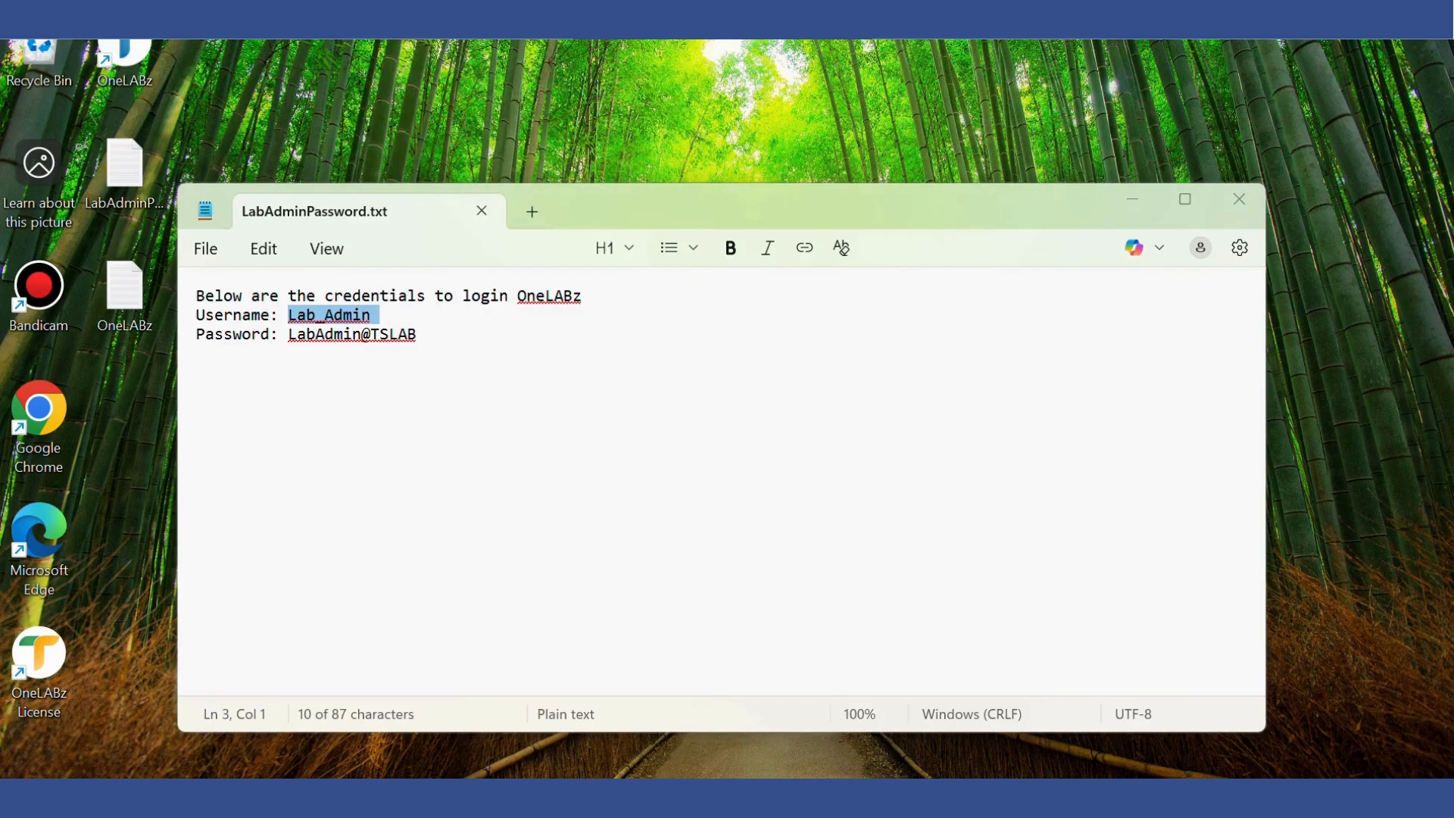
{"action": "left_click", "coordinate": [768, 796]}
{"action": "key", "text": "ctrl+v"}
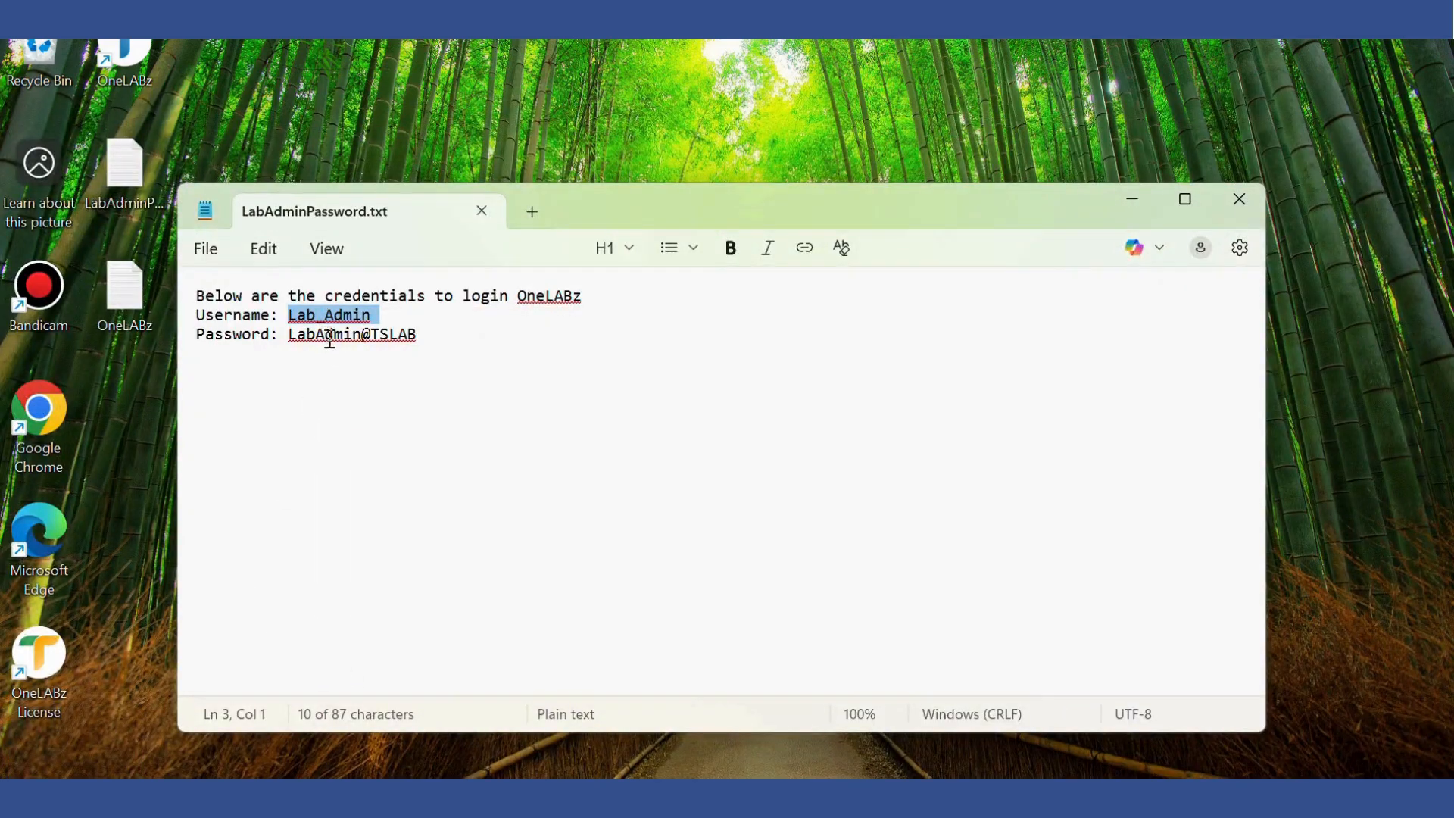
Copy the password from LabAdminPassword.txt, replace the prefilled password on the sign-in page with it and log in
{"action": "left_click_drag", "start_coordinate": [287, 334], "coordinate": [442, 333]}
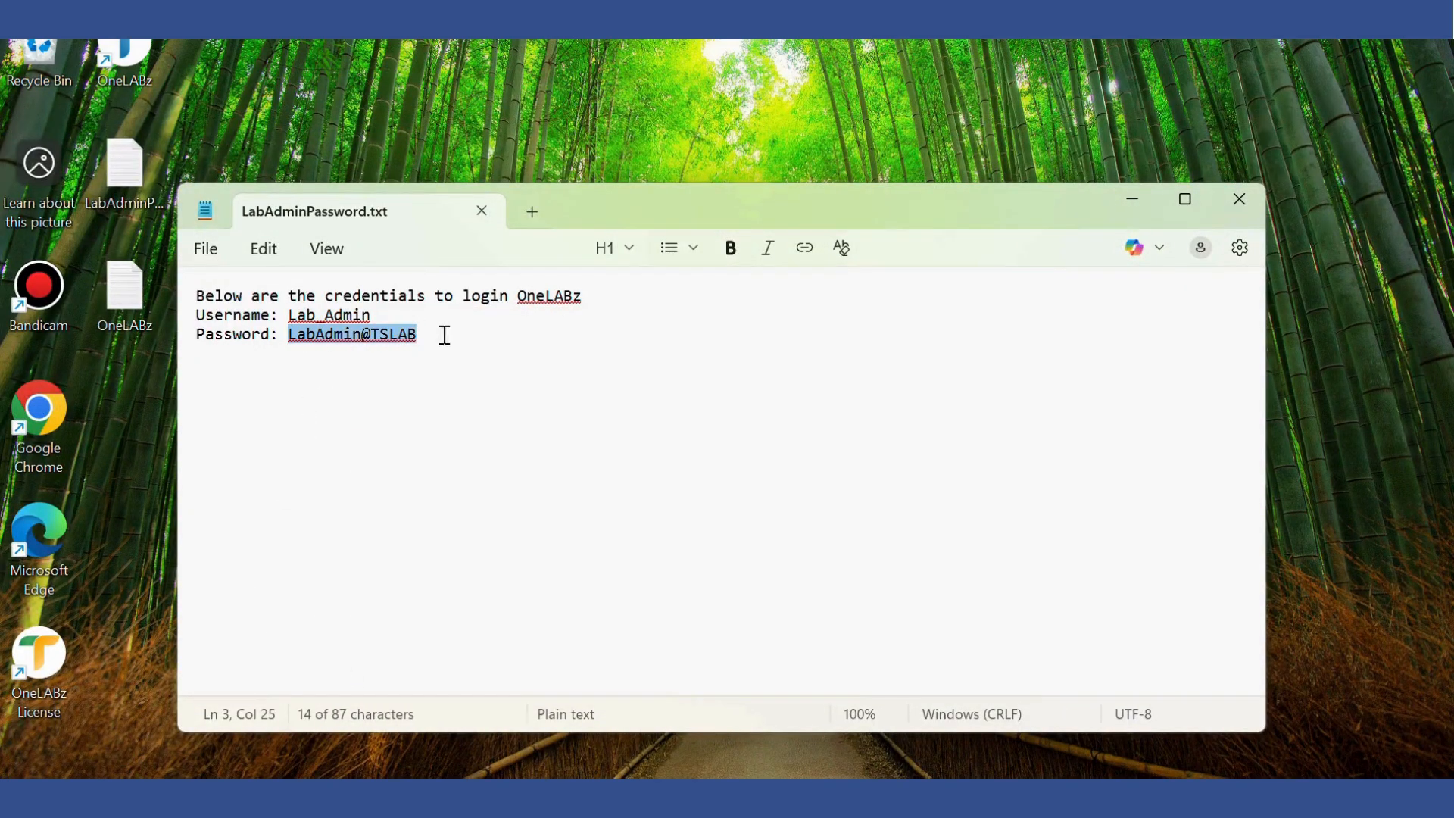
{"action": "right_click", "coordinate": [424, 337]}
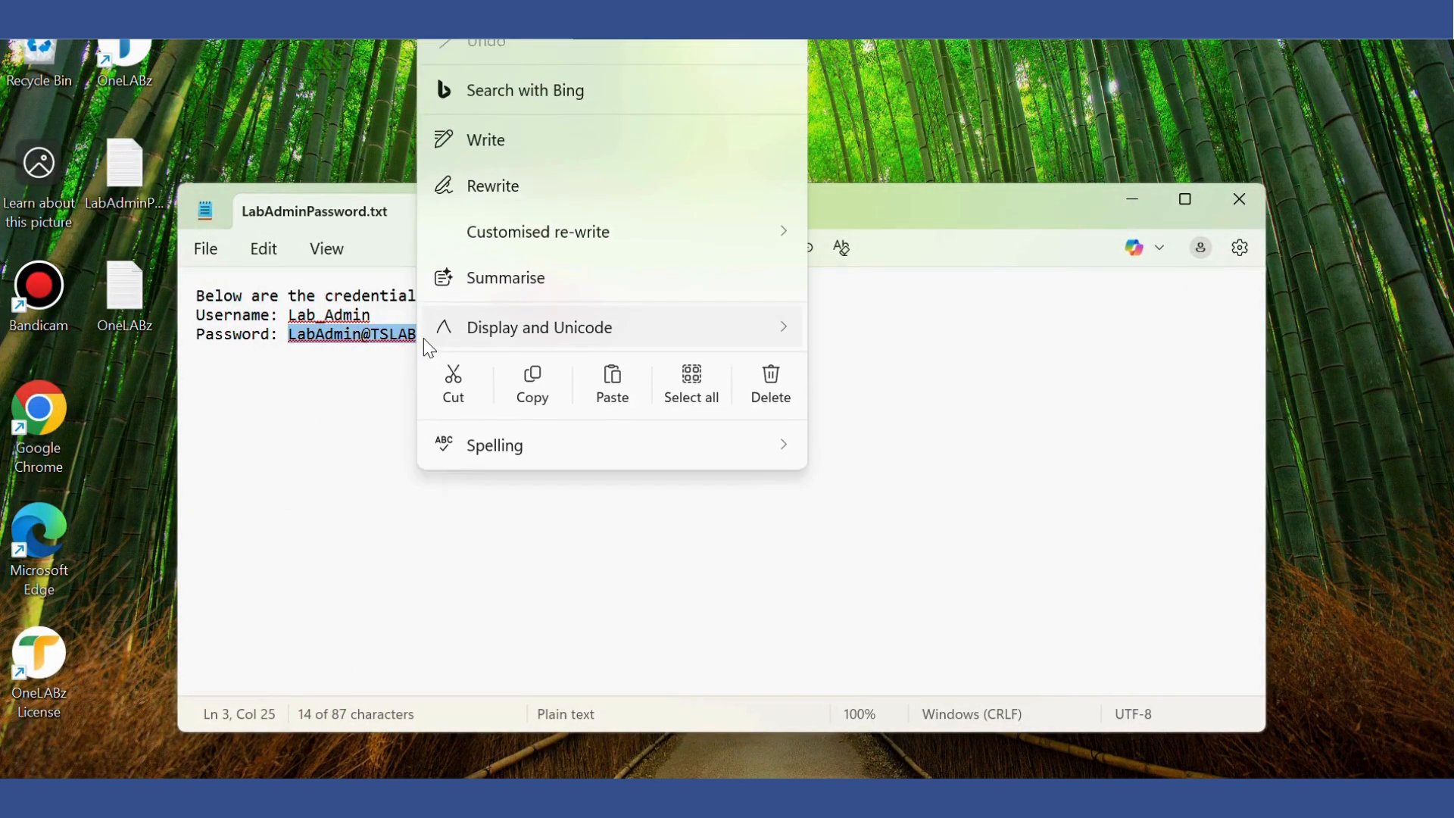
{"action": "left_click", "coordinate": [533, 378]}
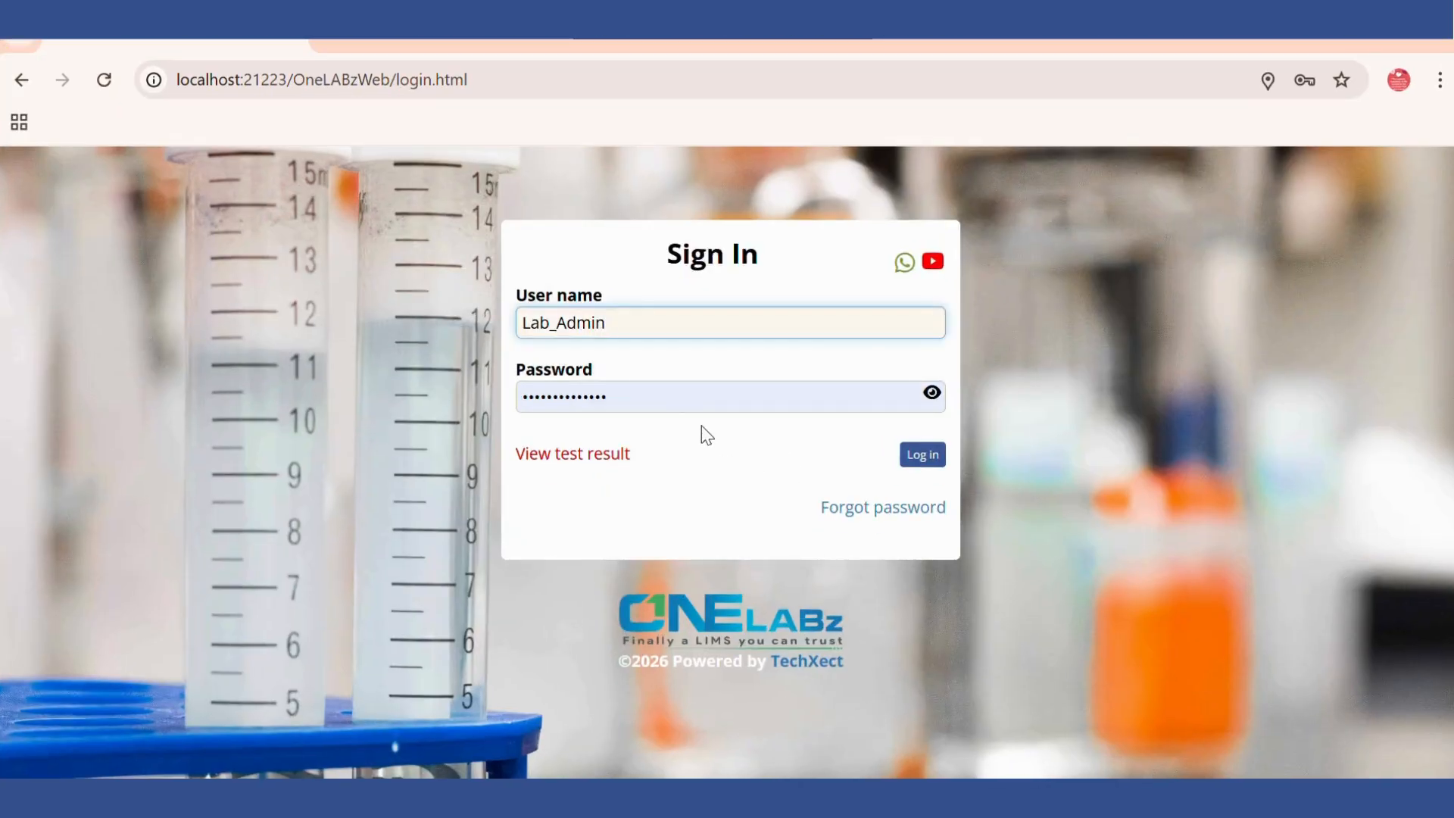
{"action": "left_click", "coordinate": [667, 409]}
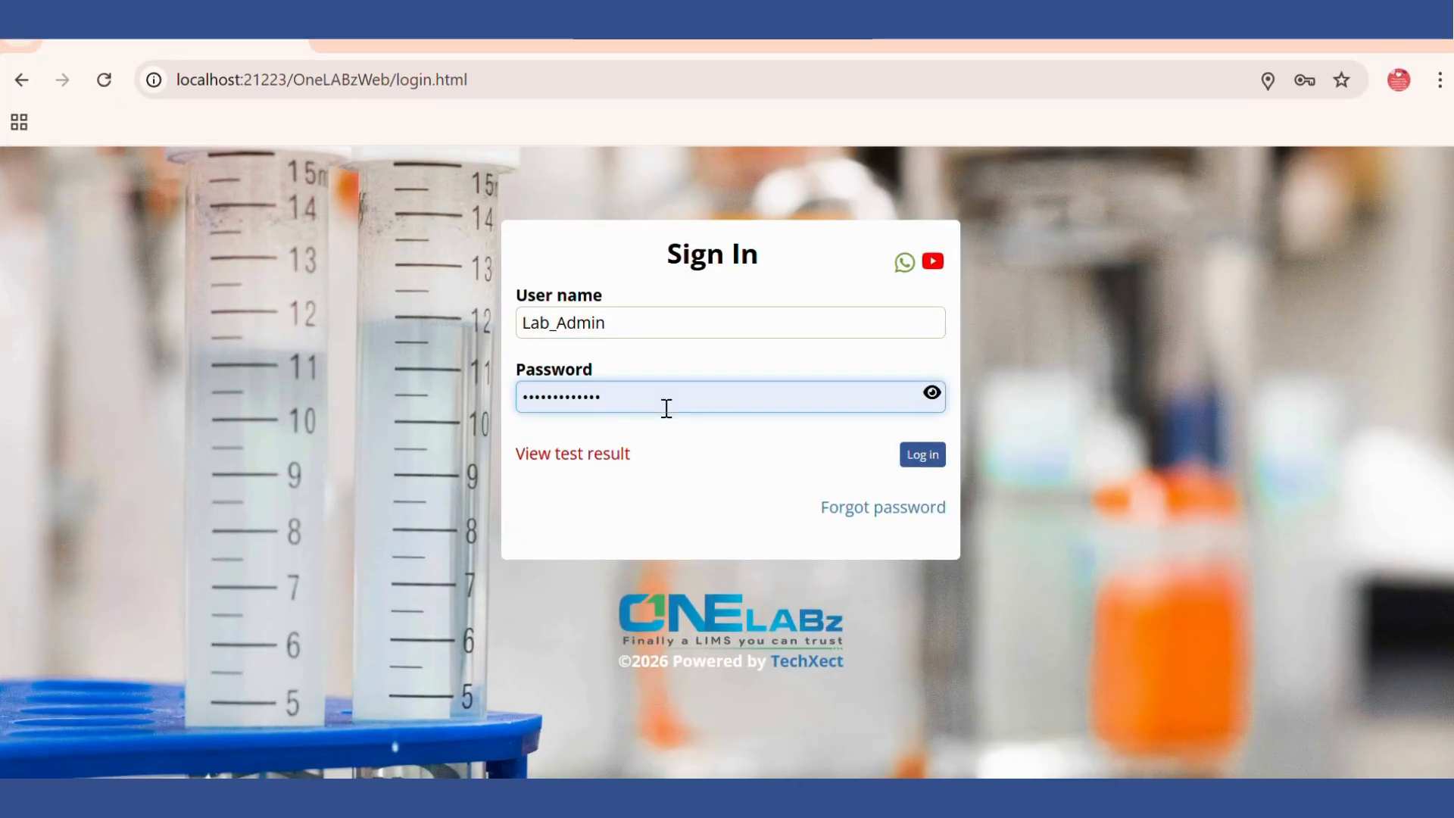
{"action": "key", "text": "BackSpace"}
{"action": "key", "text": "BackSpace"}
{"action": "key", "text": "BackSpace"}
{"action": "key", "text": "BackSpace"}
{"action": "key", "text": "BackSpace"}
{"action": "key", "text": "BackSpace"}
{"action": "key", "text": "BackSpace"}
{"action": "key", "text": "BackSpace"}
{"action": "key", "text": "BackSpace"}
{"action": "key", "text": "BackSpace"}
{"action": "key", "text": "BackSpace"}
{"action": "key", "text": "BackSpace"}
{"action": "key", "text": "BackSpace"}
{"action": "key", "text": "BackSpace"}
{"action": "key", "text": "ctrl+v"}
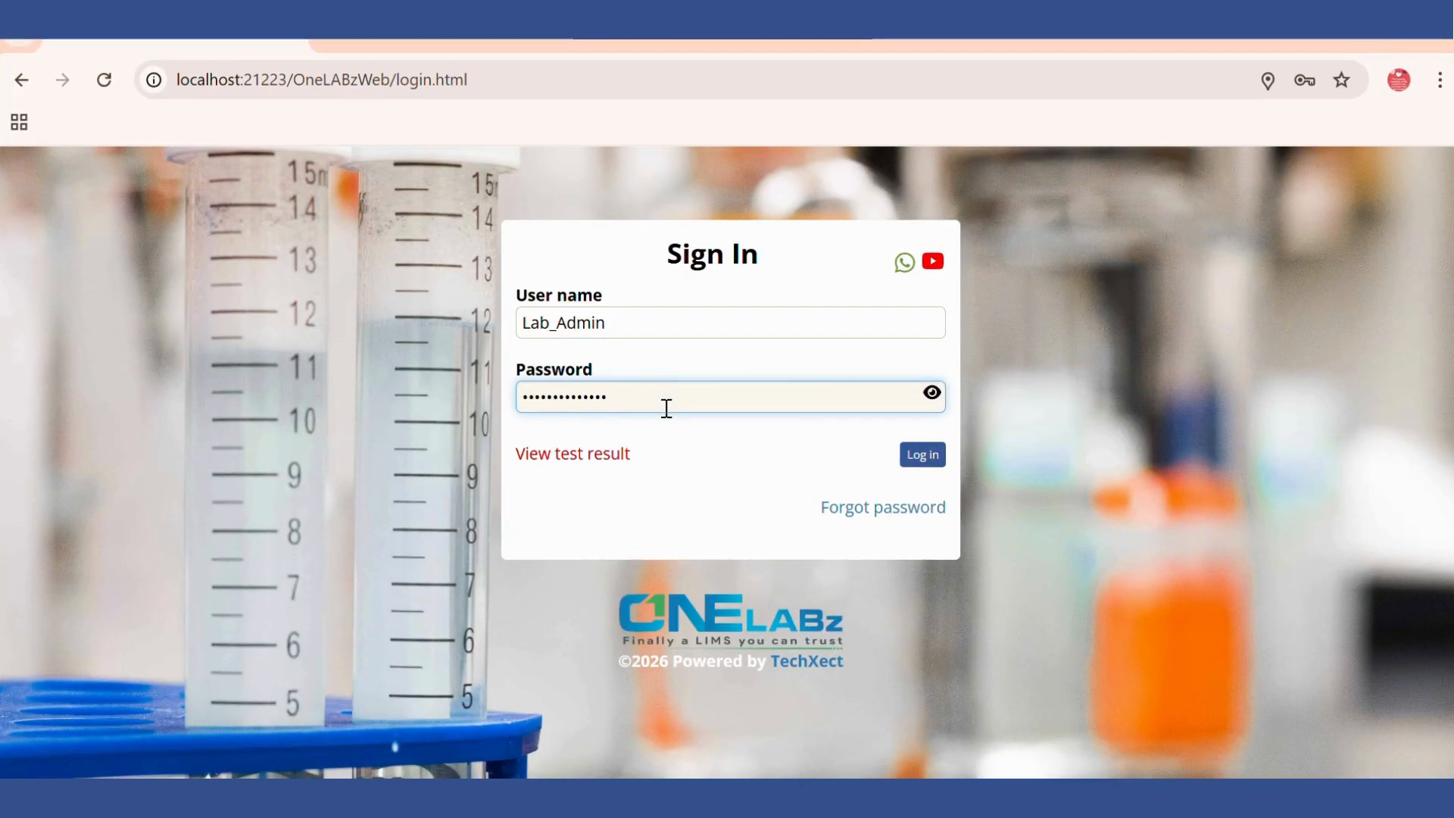
{"action": "left_click", "coordinate": [926, 457]}
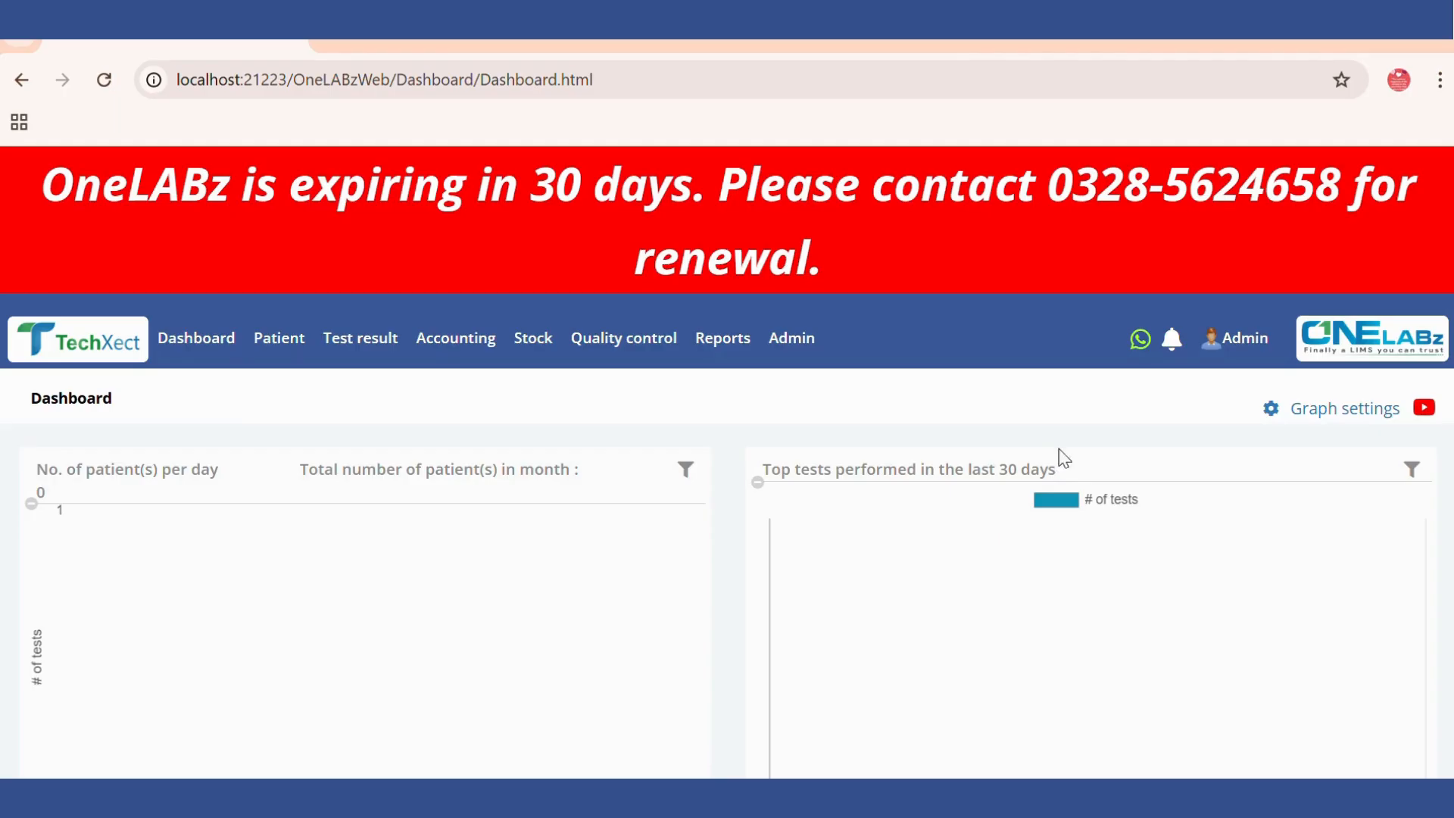
{"action": "mouse_move", "coordinate": [373, 343]}
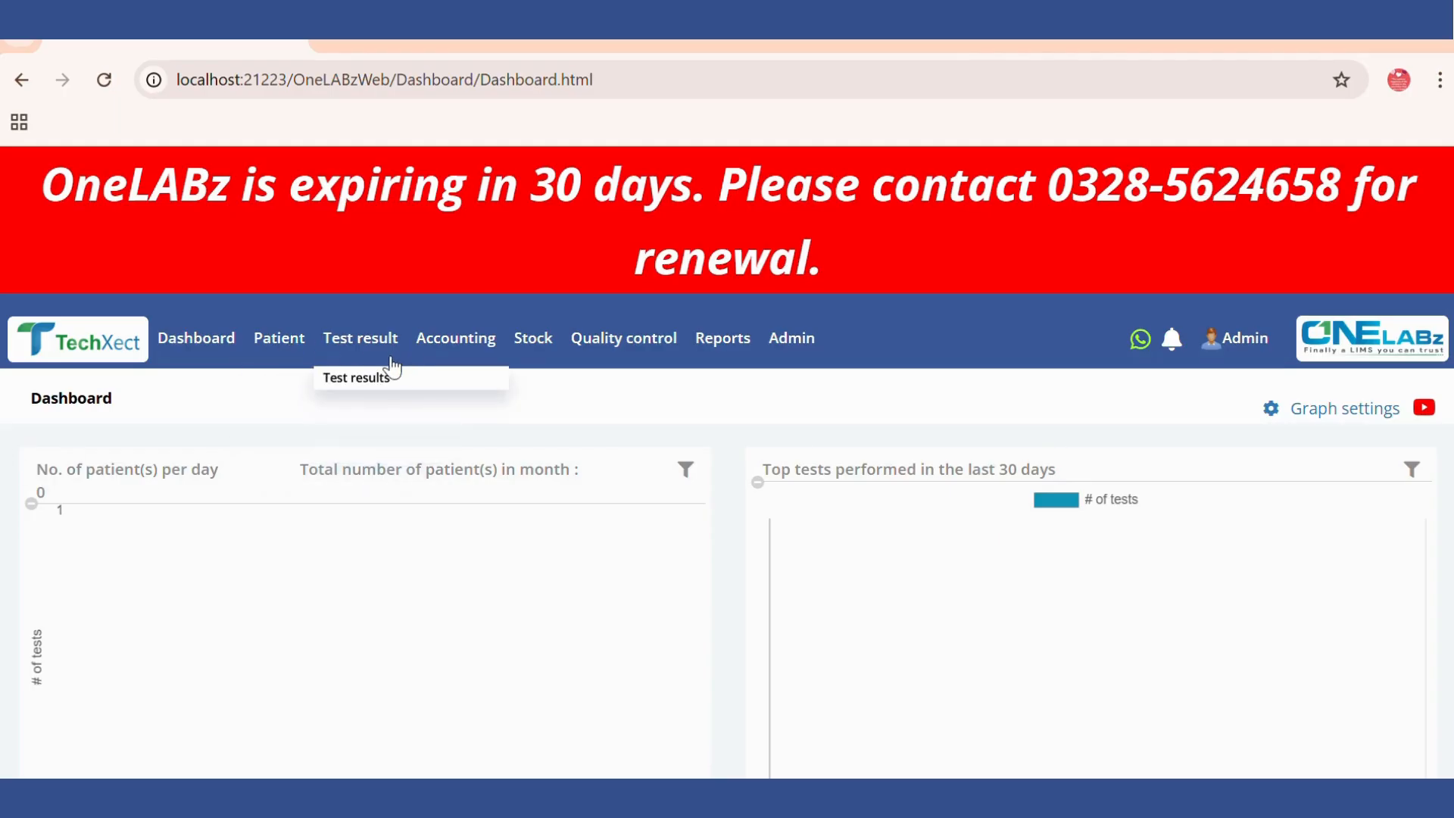
{"action": "mouse_move", "coordinate": [459, 350]}
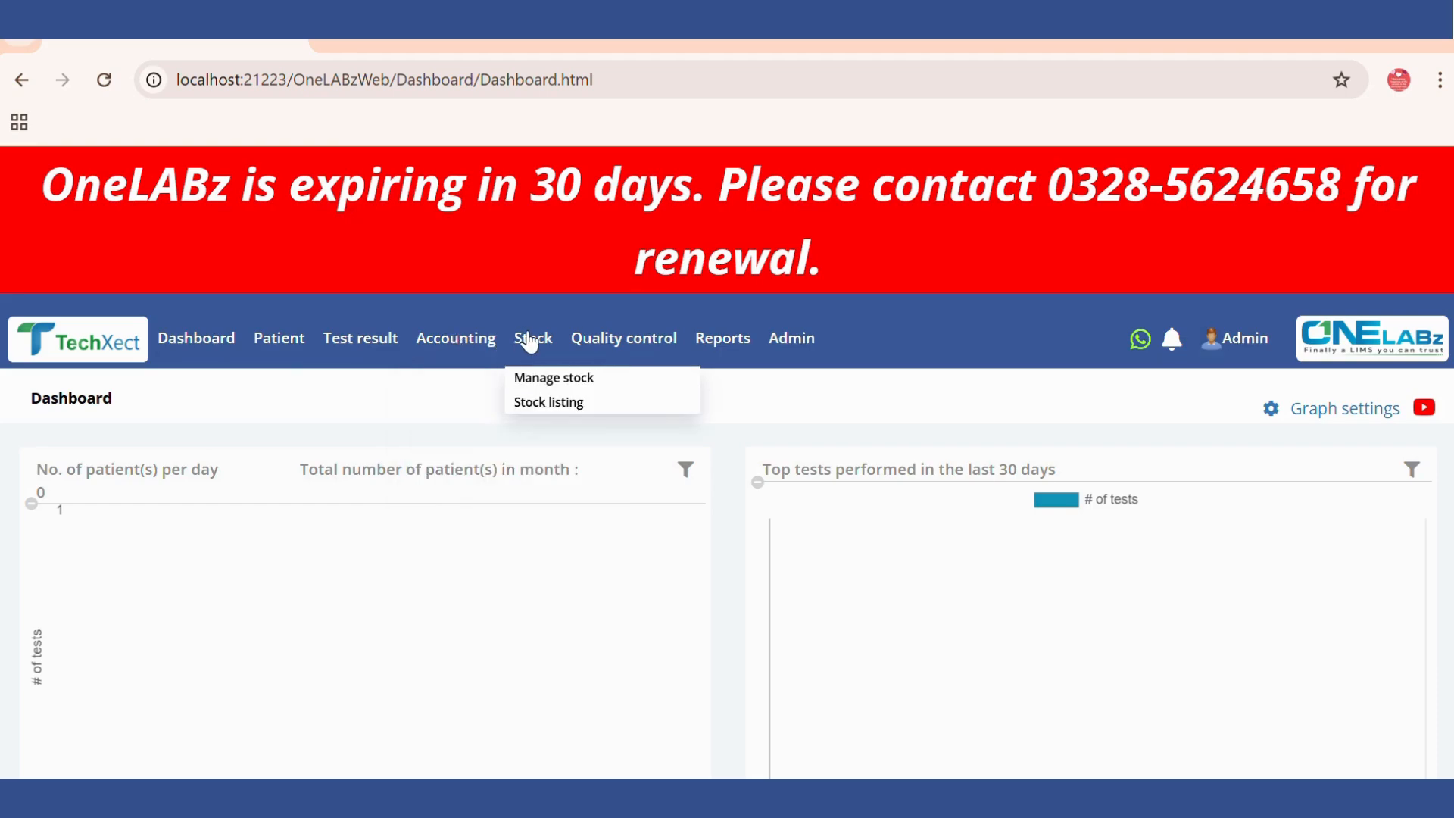
{"action": "mouse_move", "coordinate": [598, 336]}
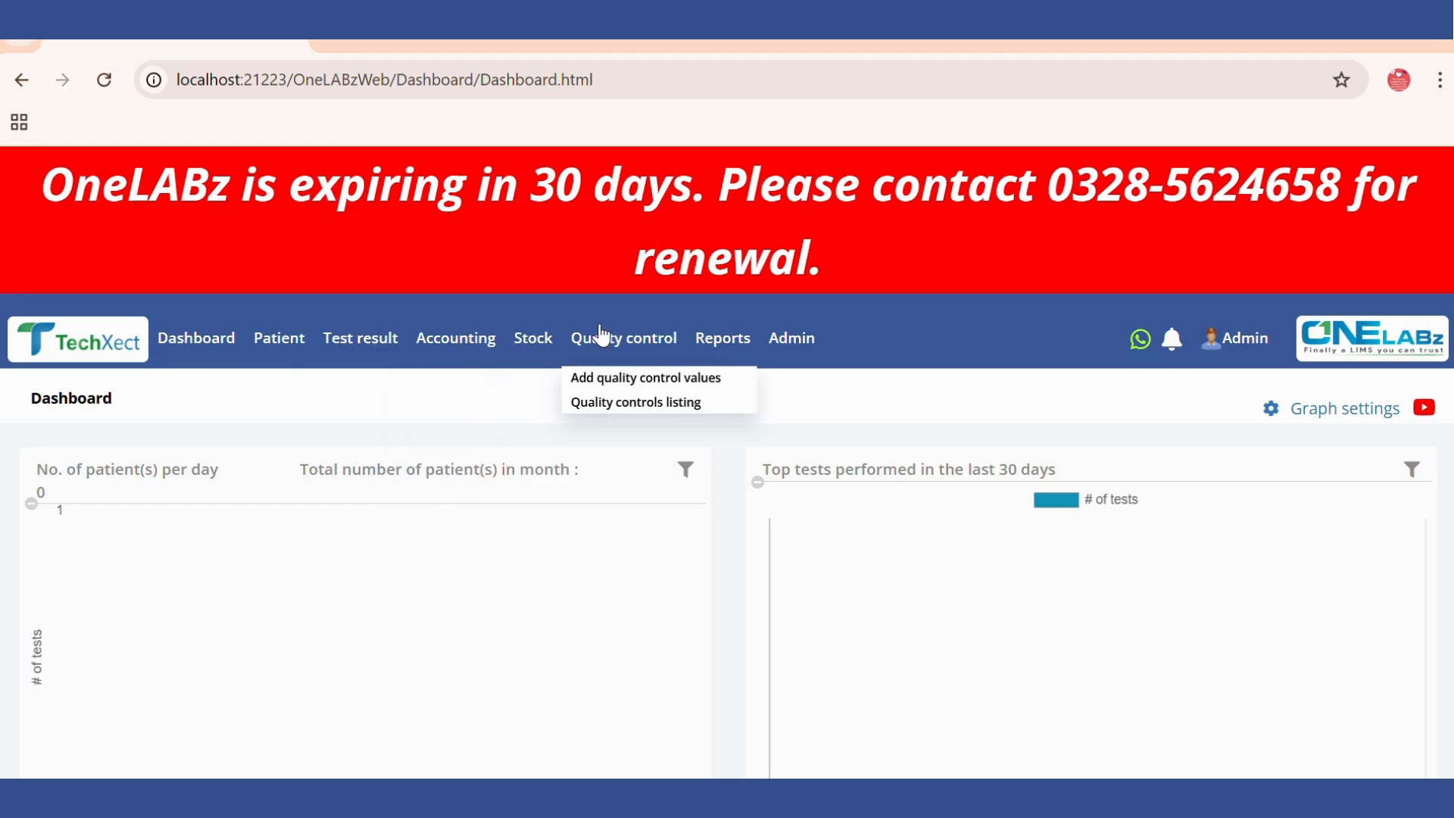
{"action": "mouse_move", "coordinate": [696, 327]}
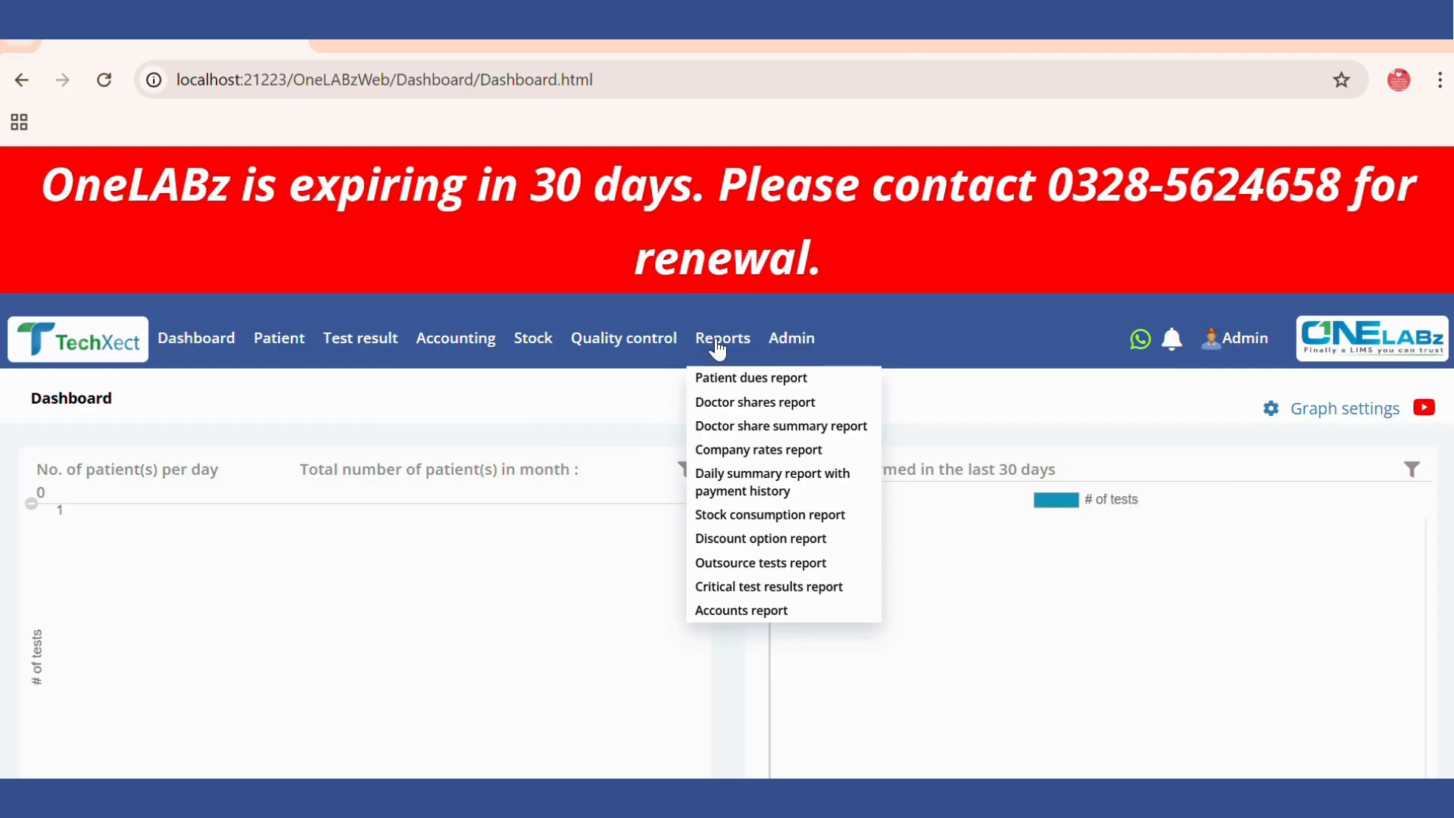
{"action": "mouse_move", "coordinate": [782, 335]}
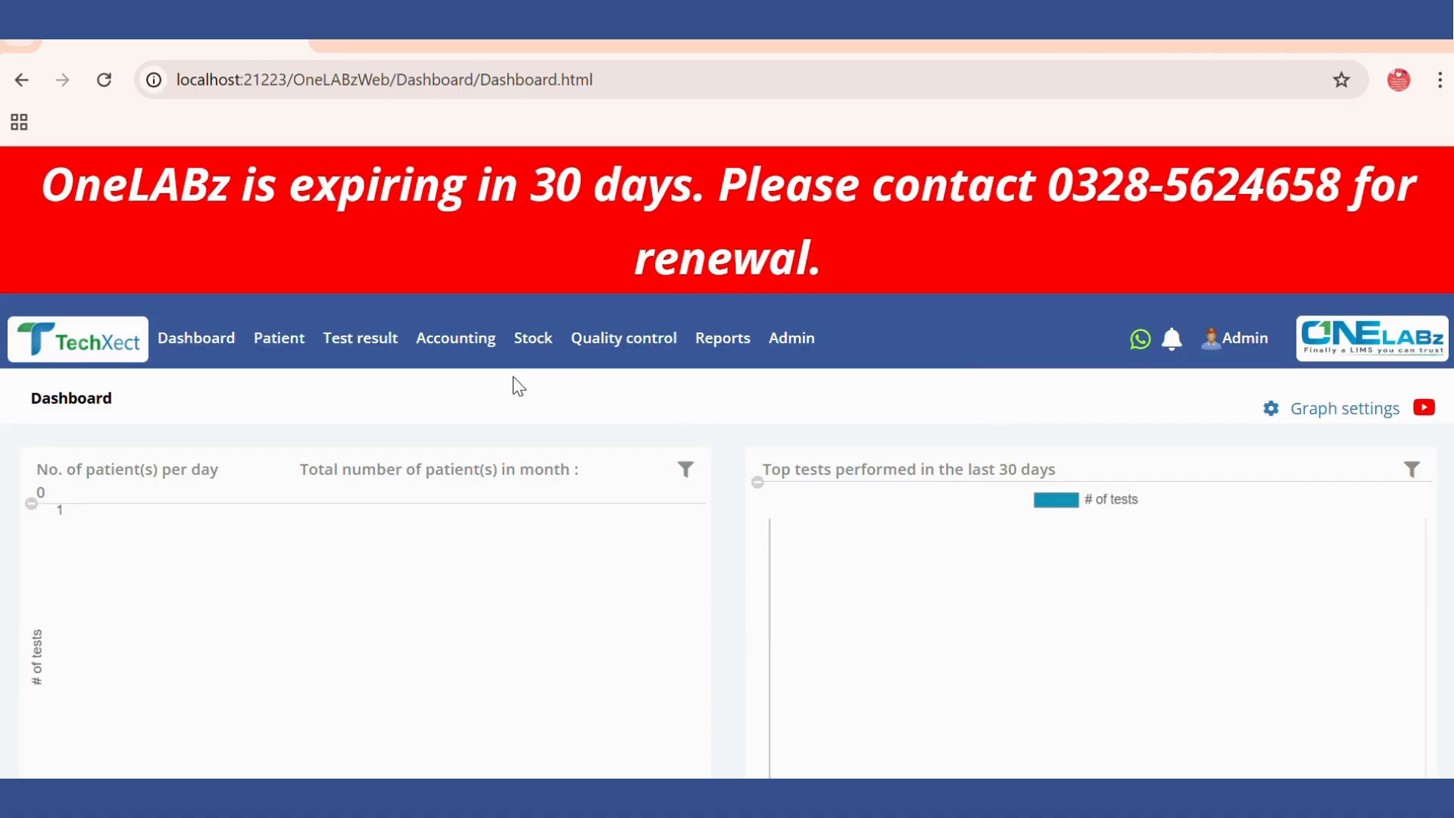
{"action": "mouse_move", "coordinate": [522, 317]}
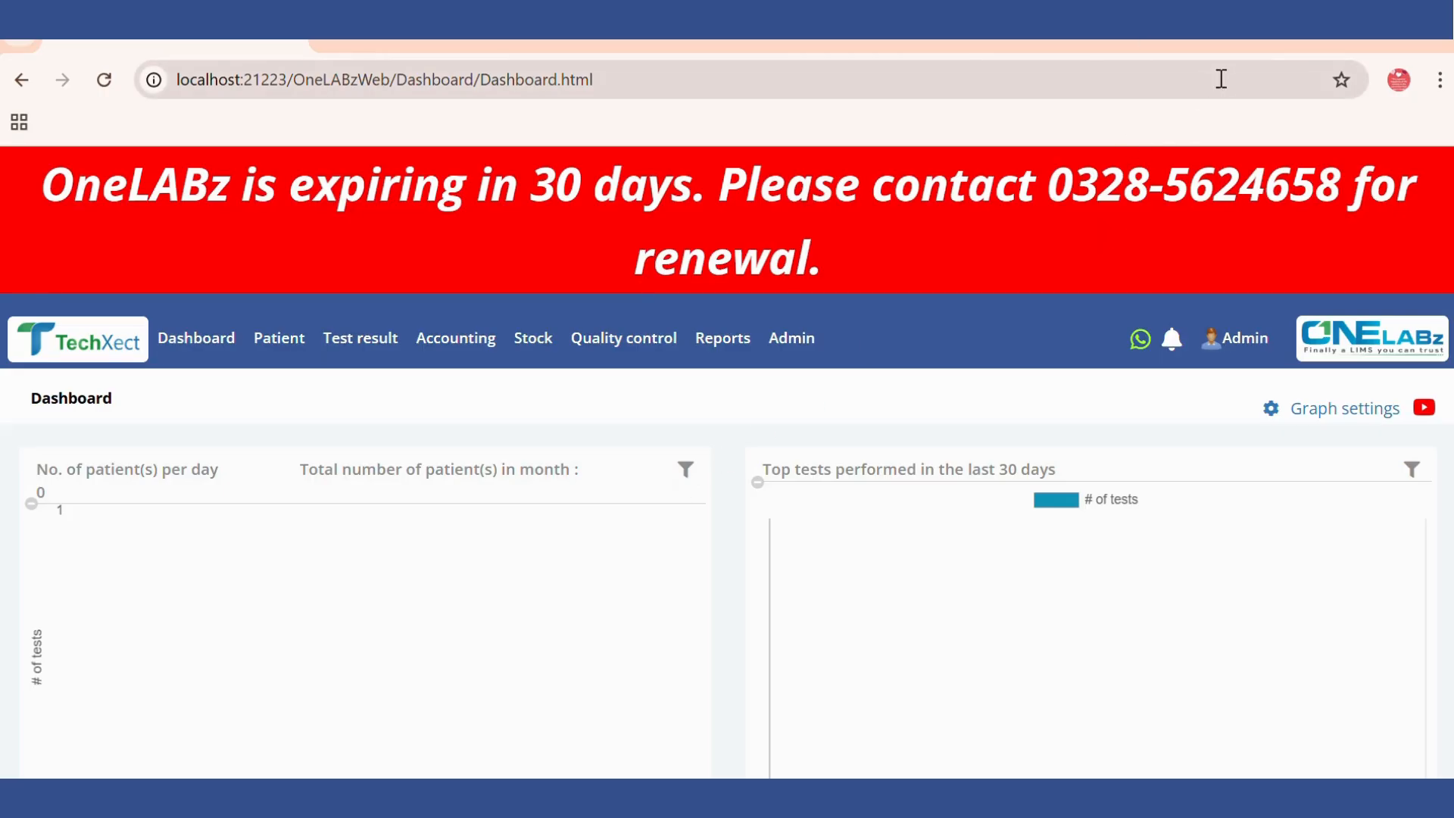
Minimize the browser and the credentials file, view the OneLABz license key dialog and close it without entering a key
{"action": "left_click", "coordinate": [1333, 46]}
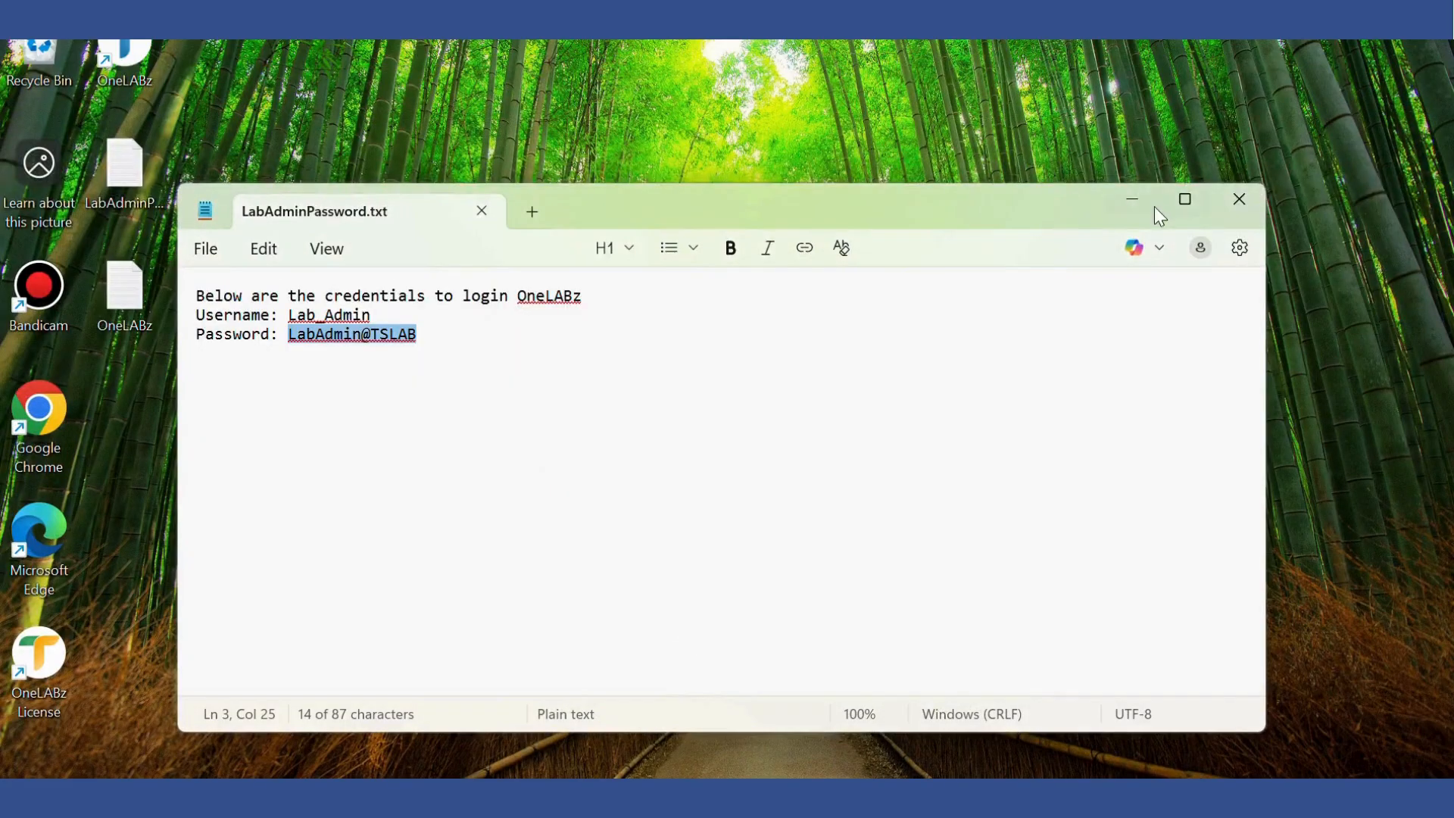
{"action": "left_click", "coordinate": [1121, 207]}
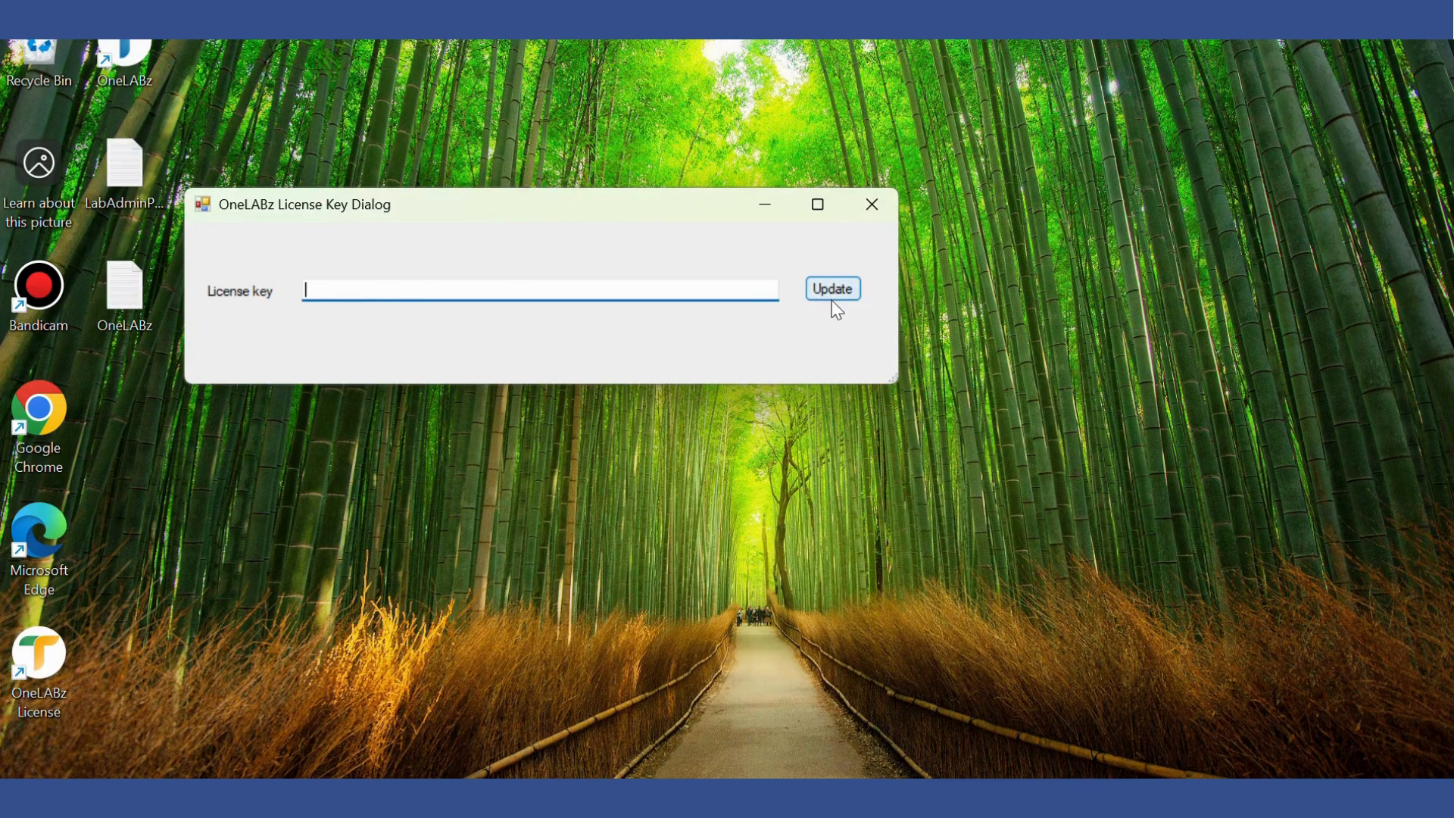
{"action": "left_click", "coordinate": [873, 209]}
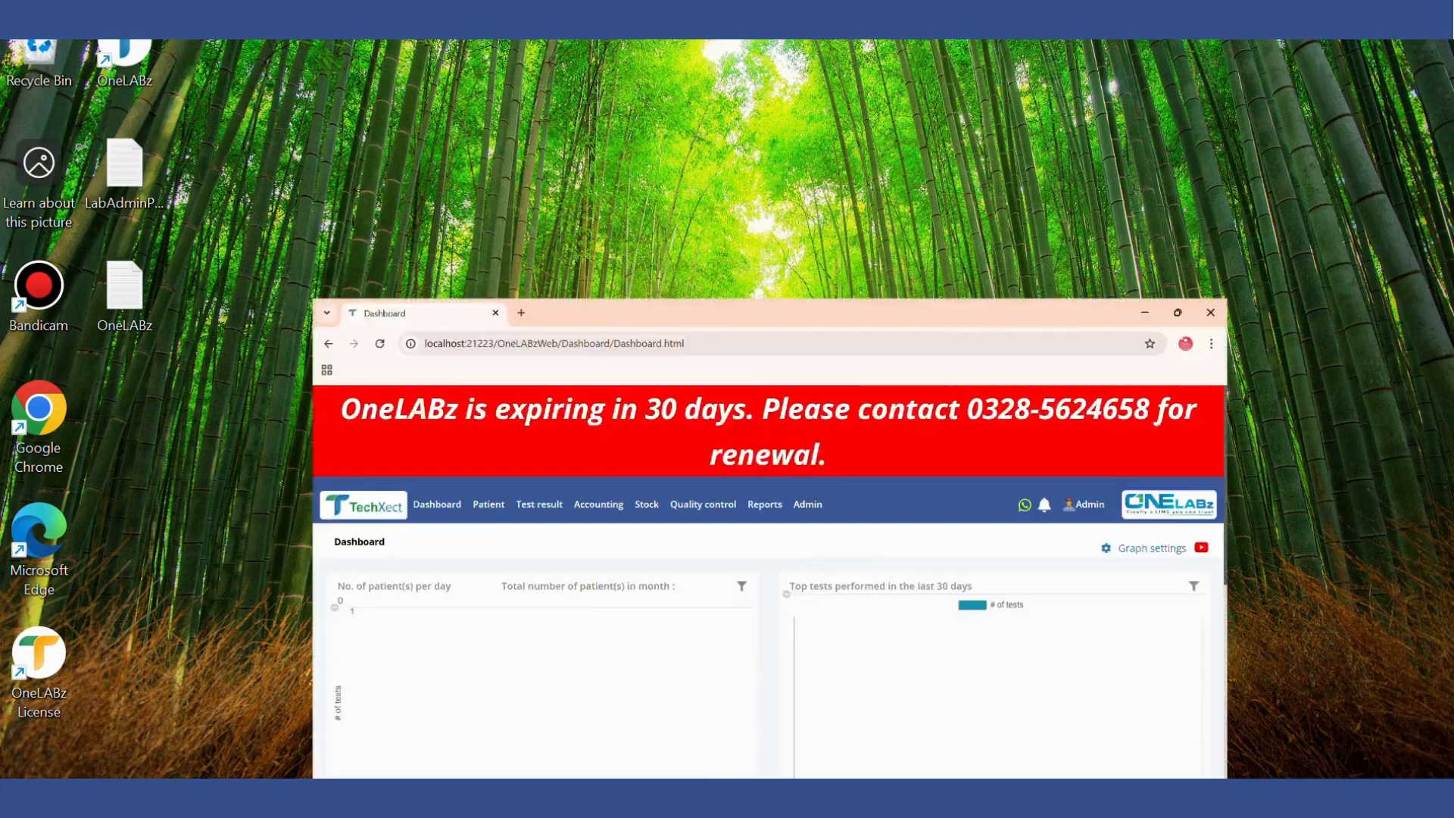